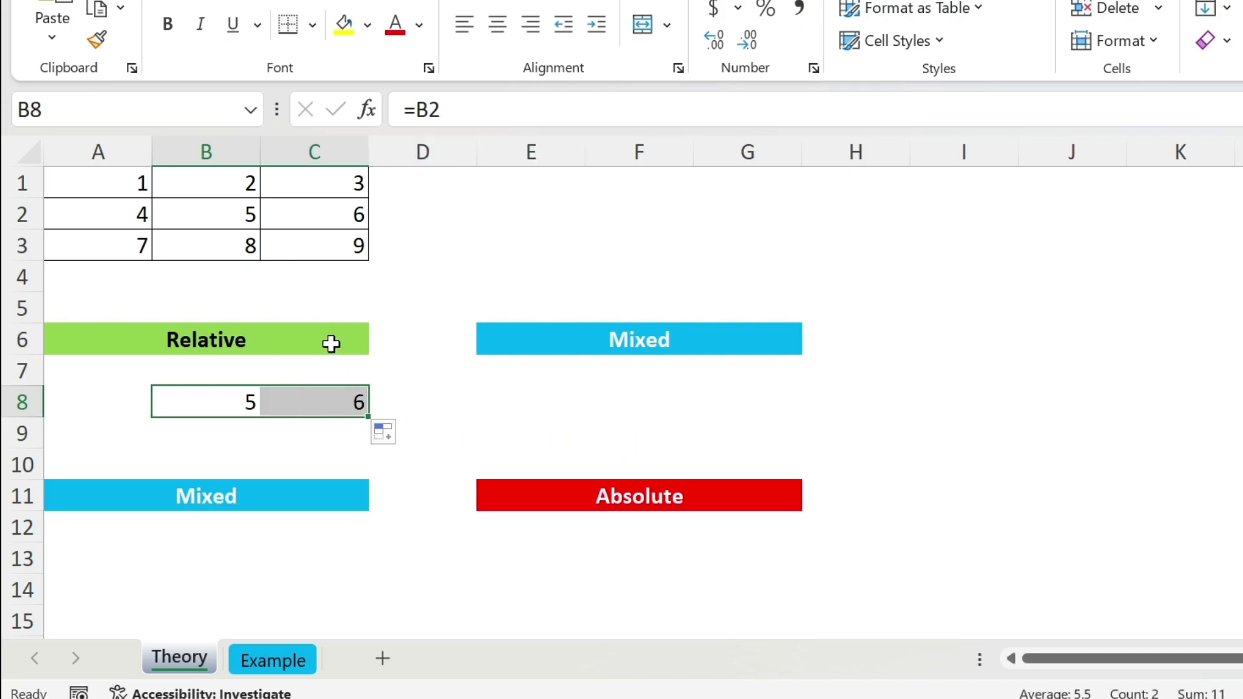
- Inspect the formula in C8 to see which source cell it refers to
{"action": "left_click", "coordinate": [325, 399]}
{"action": "left_click", "coordinate": [429, 110]}
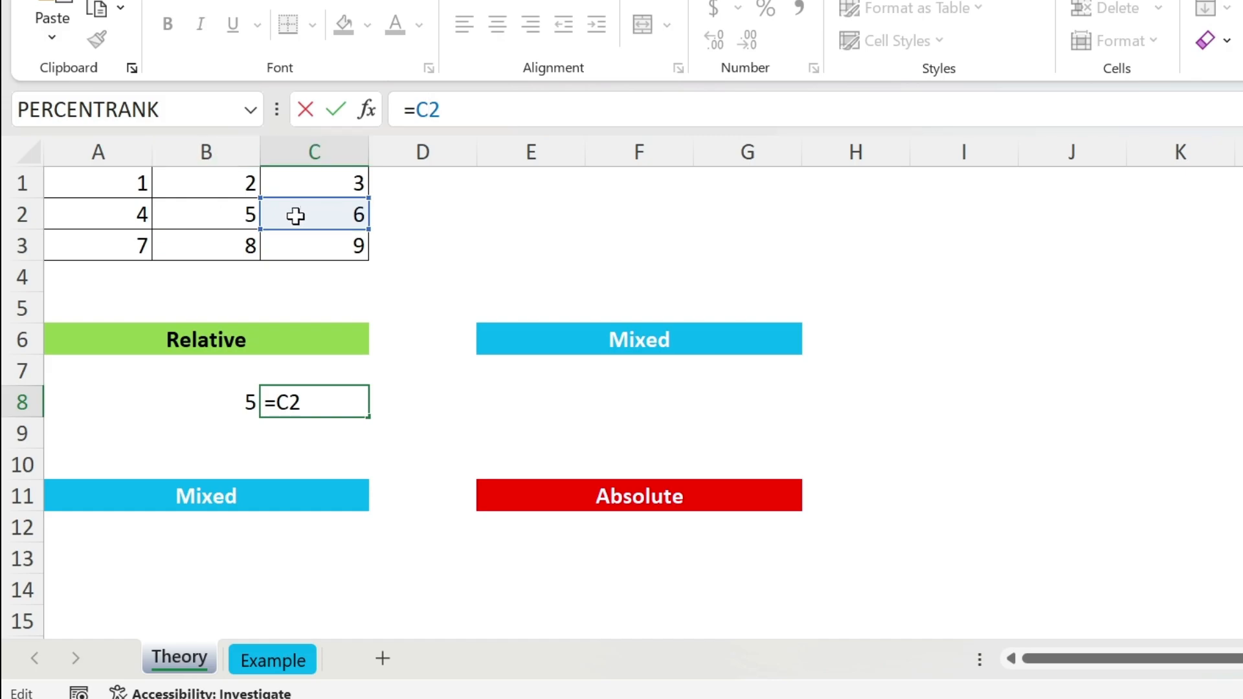
{"action": "key", "text": "Return"}
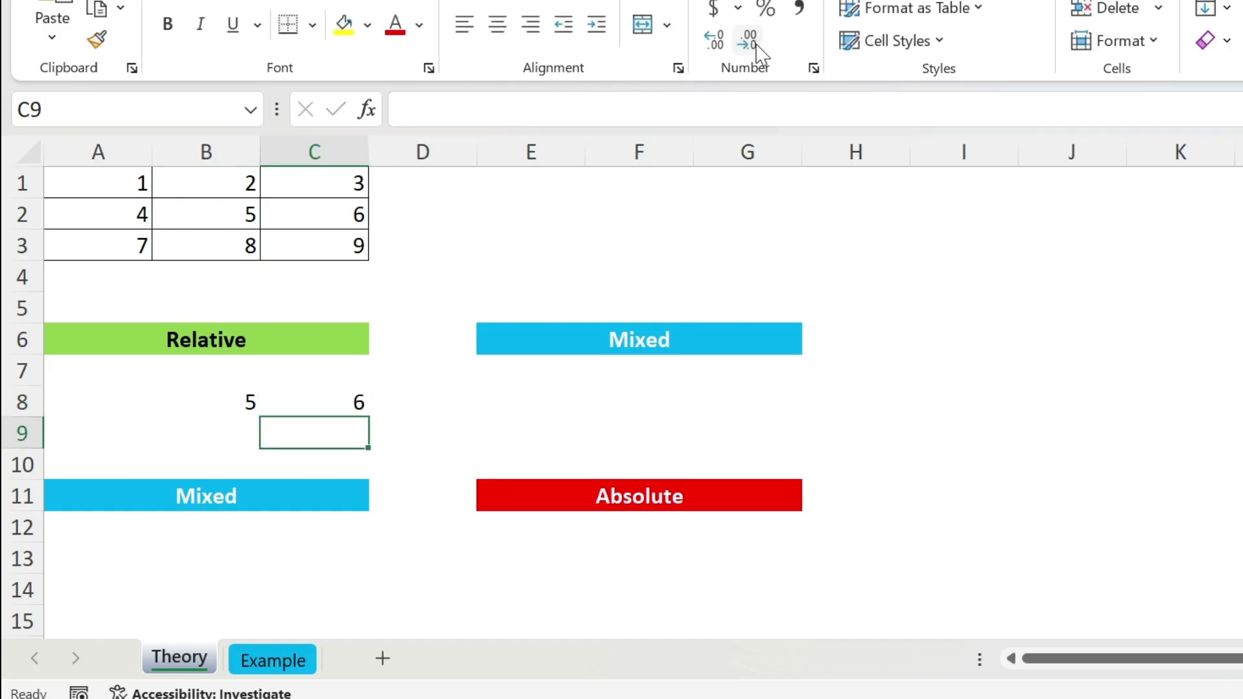
- Copy the B8 formula one column left into A8 and one row down into B9, checking each copied reference
{"action": "left_click", "coordinate": [200, 395]}
{"action": "left_click_drag", "start_coordinate": [263, 421], "coordinate": [72, 405]}
{"action": "left_click", "coordinate": [95, 393]}
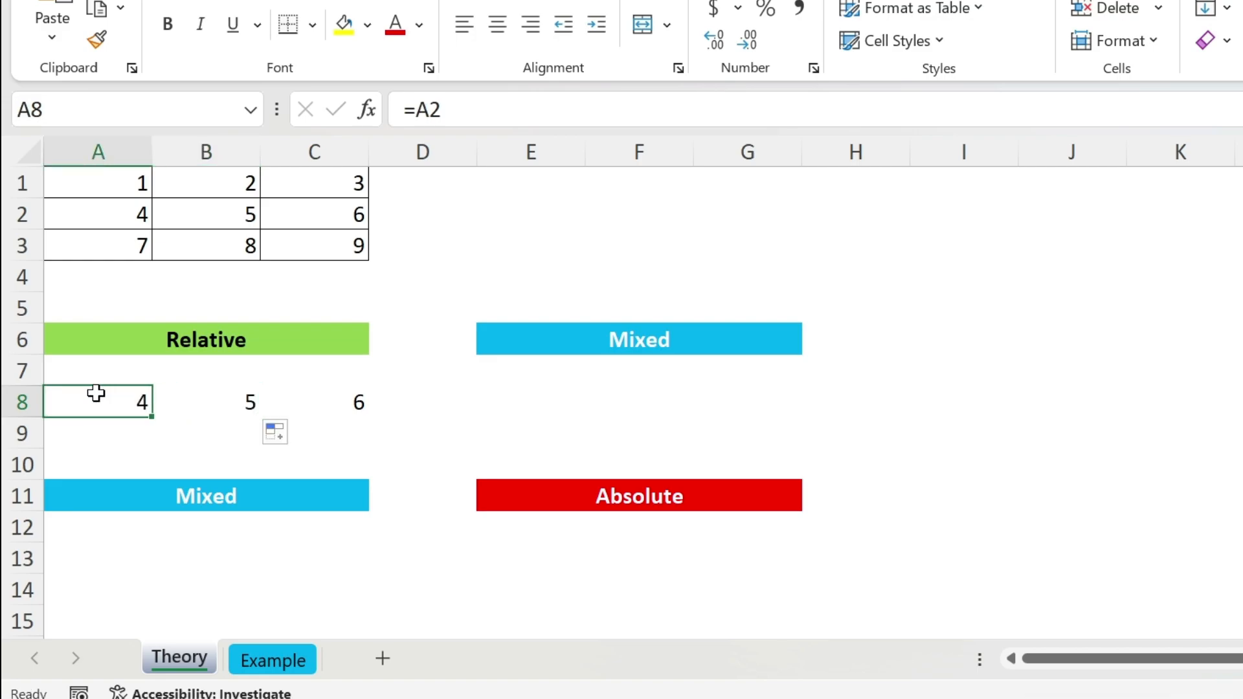
{"action": "left_click", "coordinate": [253, 402]}
{"action": "left_click_drag", "start_coordinate": [267, 419], "coordinate": [220, 438]}
{"action": "left_click", "coordinate": [221, 438]}
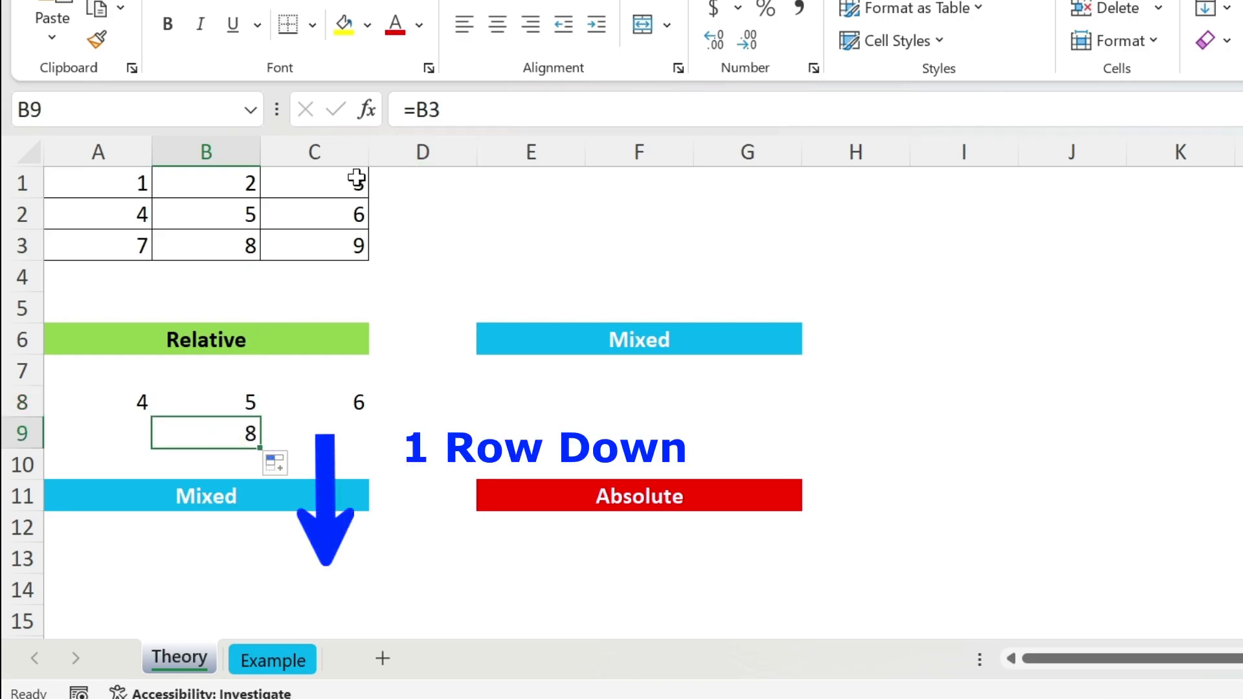
- Copy the B8 formula up into B7, and fill the row 8 formulas into the remaining cells of A7:C9
{"action": "left_click", "coordinate": [242, 408]}
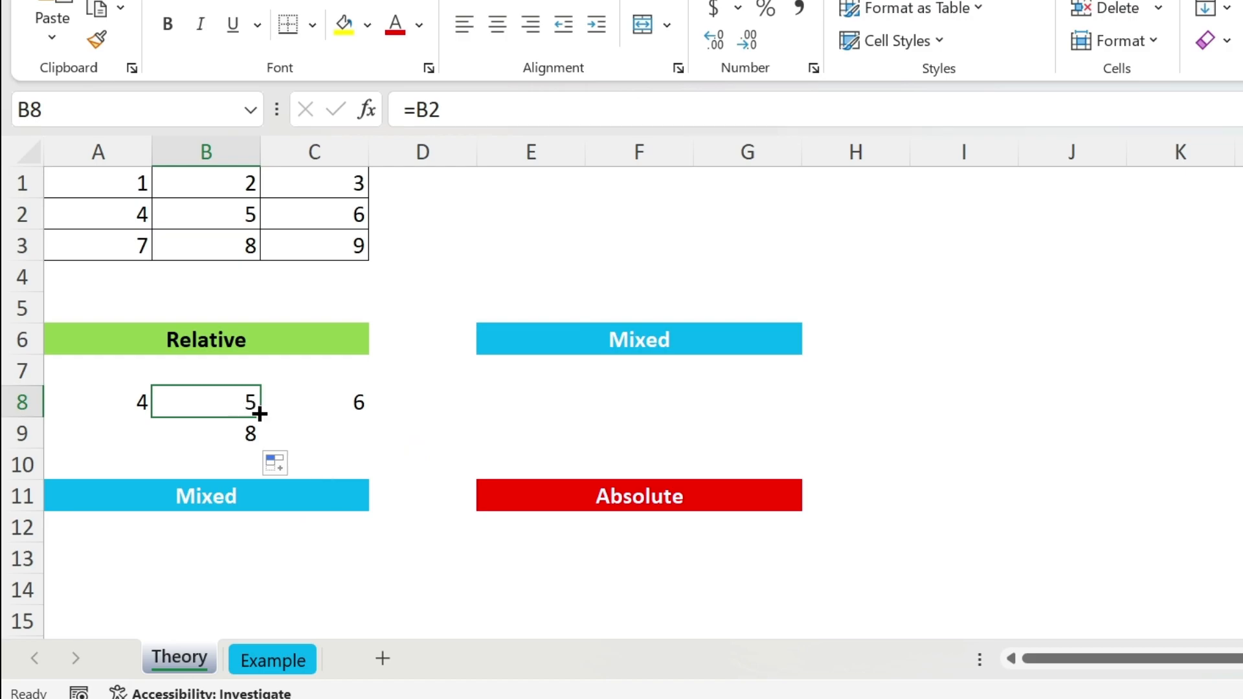
{"action": "left_click_drag", "start_coordinate": [260, 416], "coordinate": [256, 364]}
{"action": "left_click", "coordinate": [244, 370]}
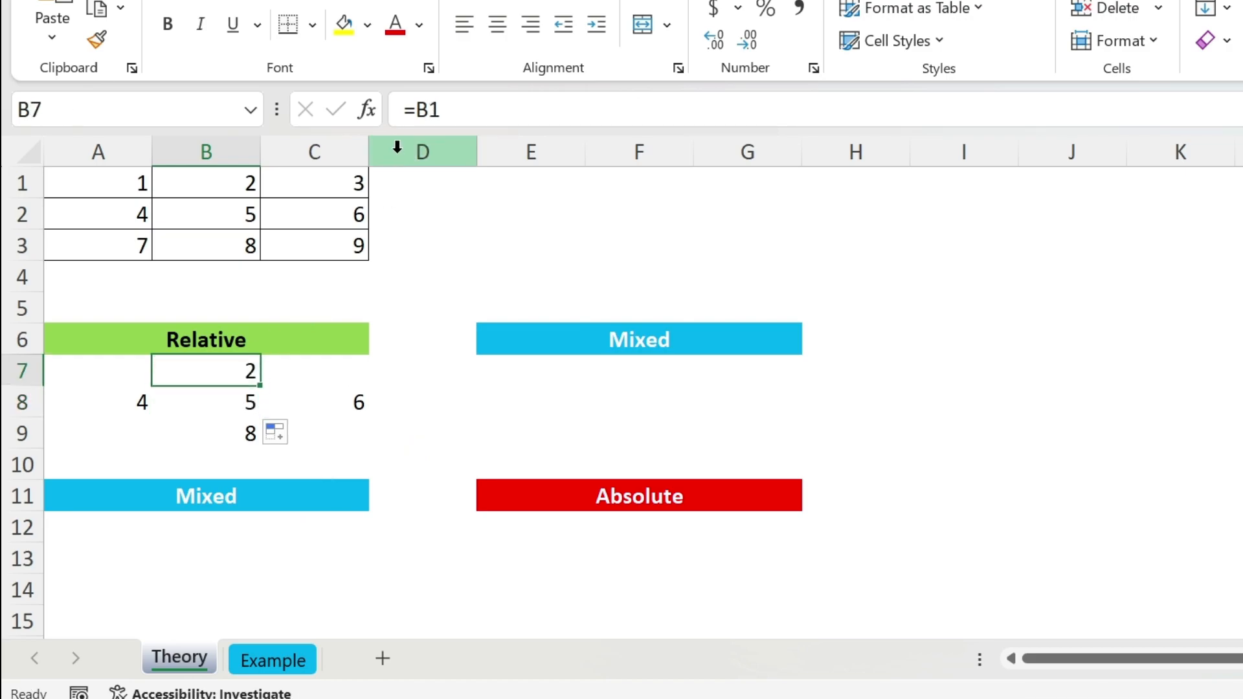
{"action": "left_click_drag", "start_coordinate": [118, 405], "coordinate": [355, 366]}
{"action": "left_click_drag", "start_coordinate": [366, 413], "coordinate": [250, 453]}
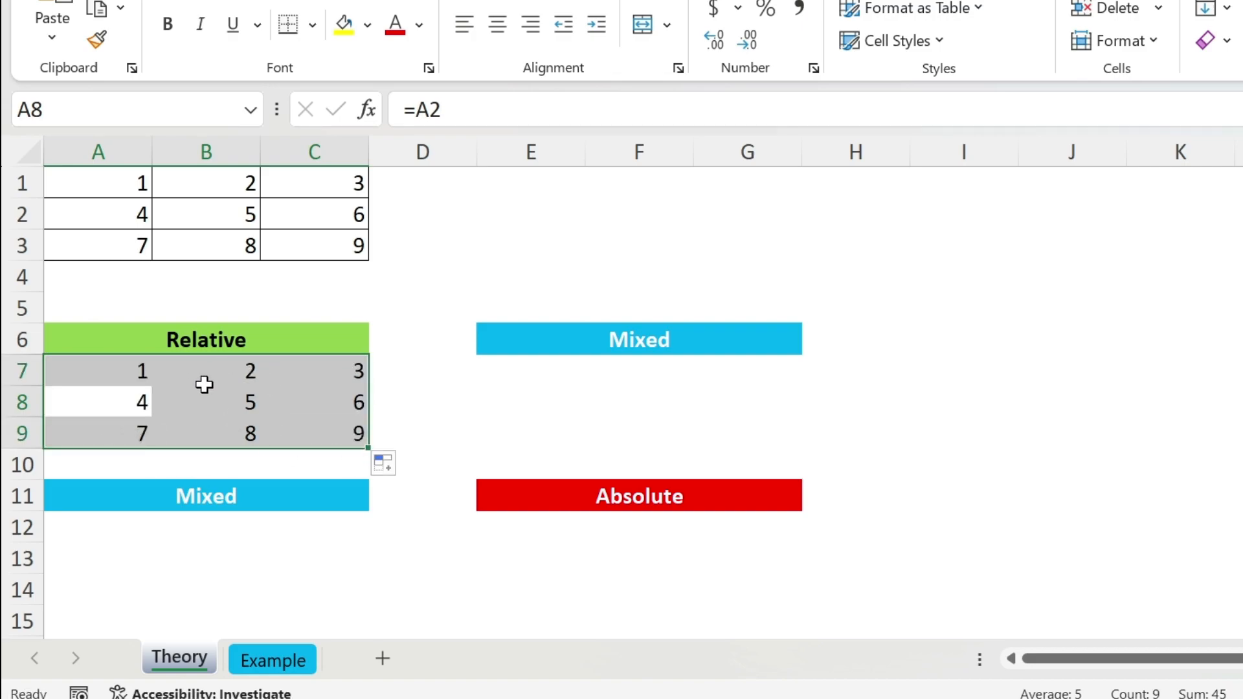
- Enter the absolute reference =$A$1 in E12, below the Absolute heading
{"action": "left_click", "coordinate": [489, 523]}
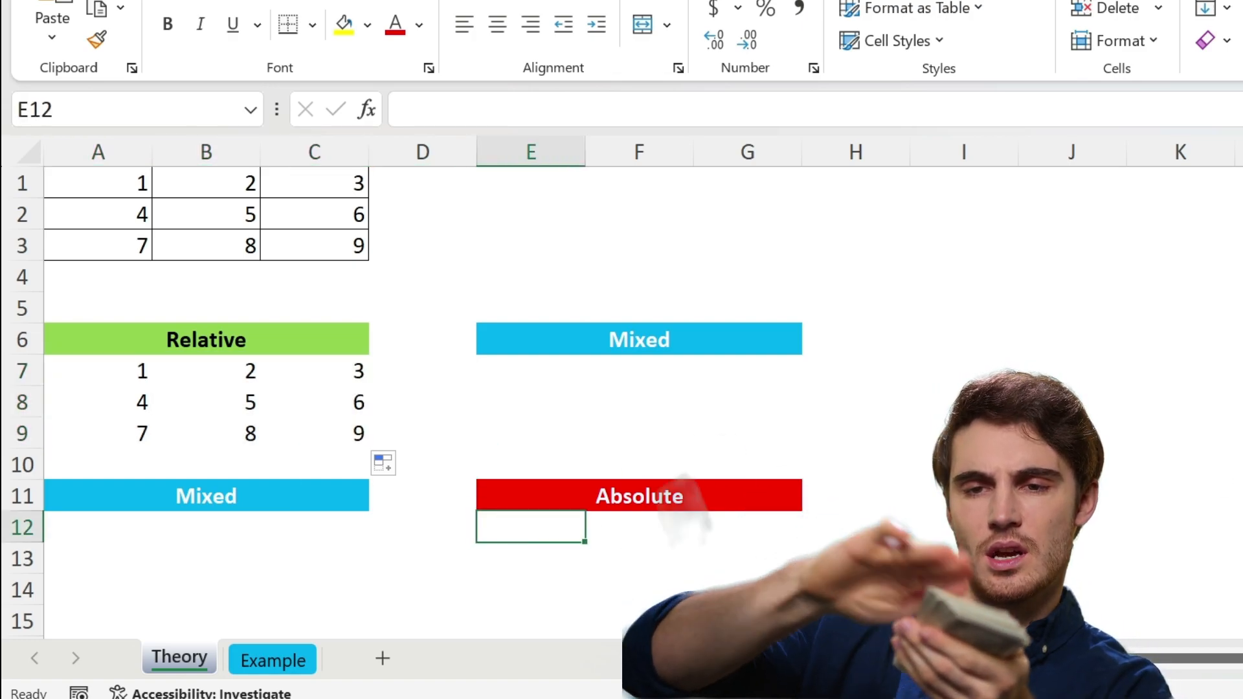
{"action": "type", "text": "="}
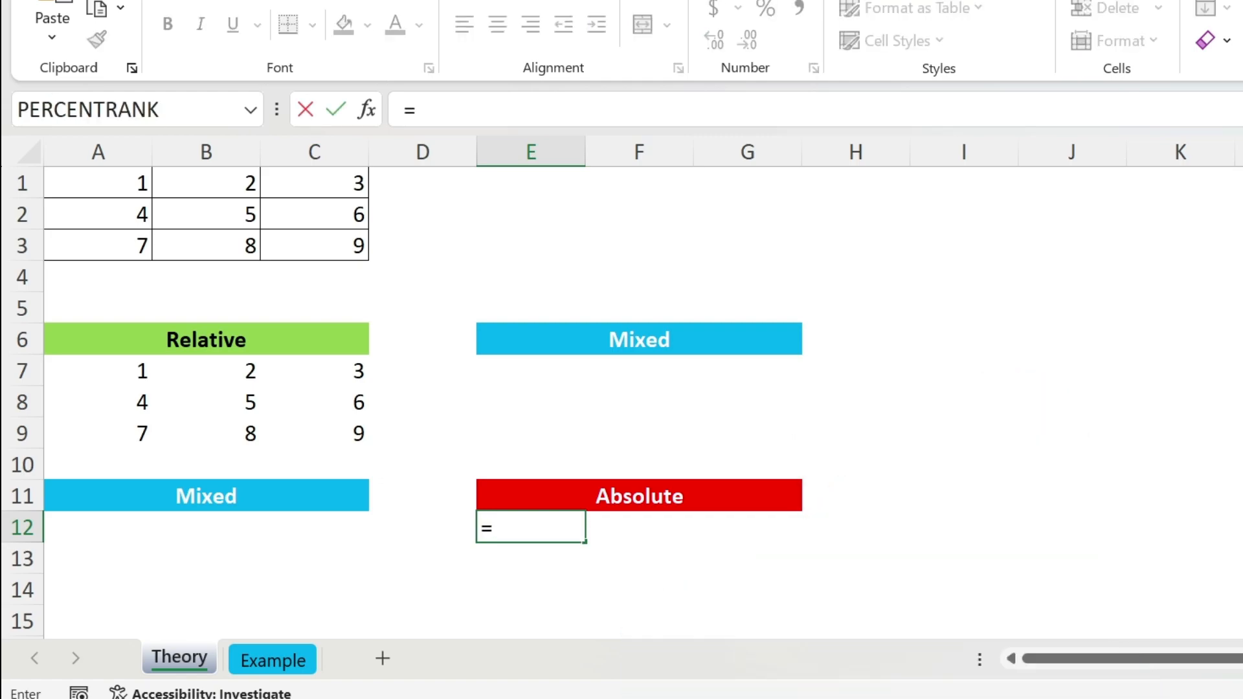
{"action": "left_click", "coordinate": [122, 184]}
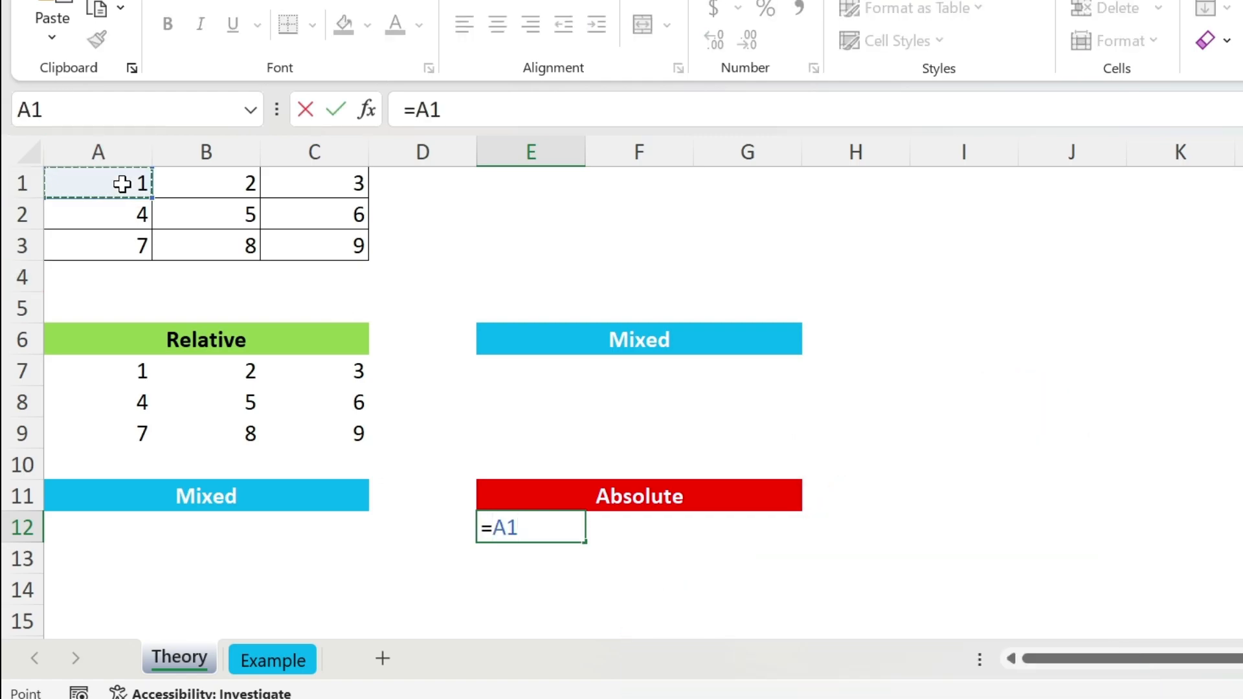
{"action": "key", "text": "F4"}
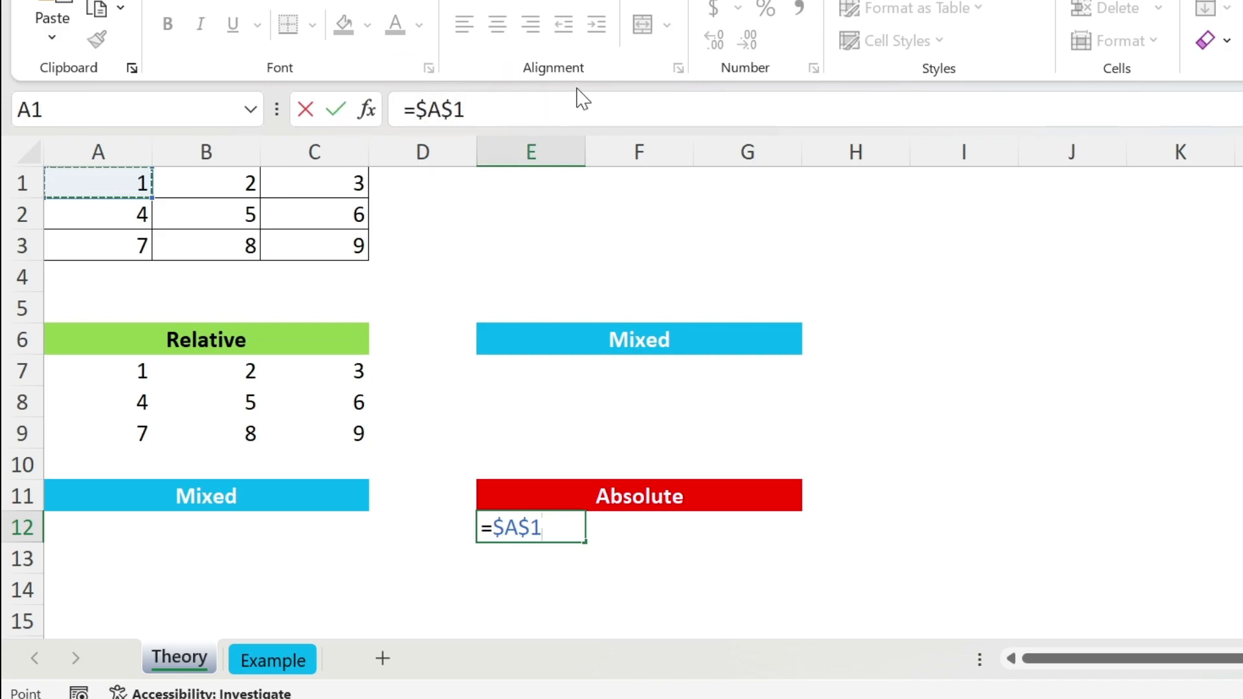
{"action": "key", "text": "Return"}
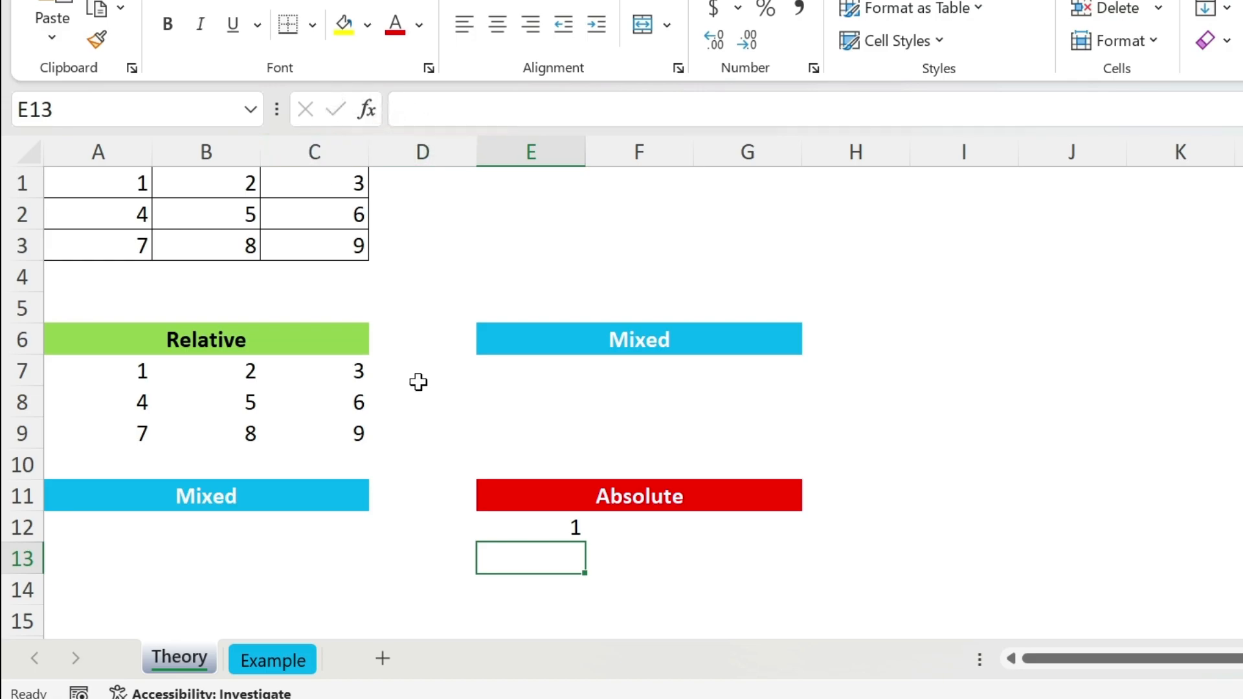
- Copy the E12 formula across into F12 and G12, checking the reference in each copy
{"action": "left_click", "coordinate": [533, 527]}
{"action": "left_click_drag", "start_coordinate": [590, 544], "coordinate": [685, 534]}
{"action": "left_click", "coordinate": [655, 523]}
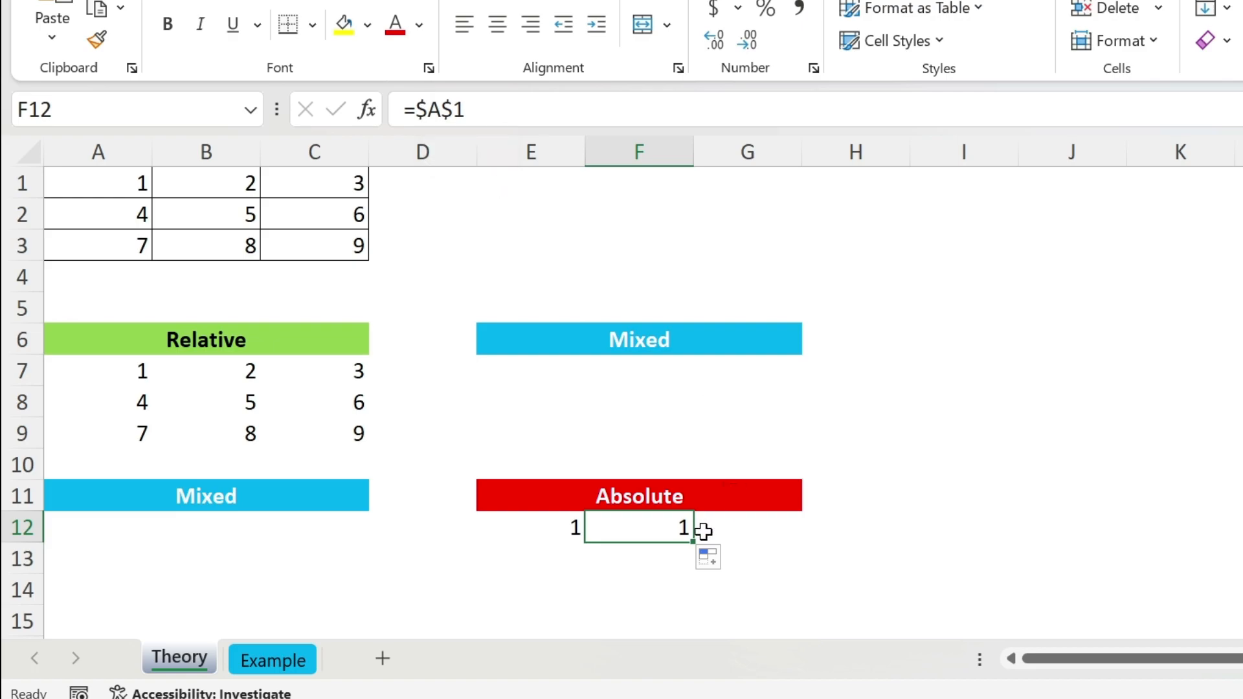
{"action": "left_click_drag", "start_coordinate": [693, 546], "coordinate": [746, 525]}
{"action": "left_click", "coordinate": [748, 526]}
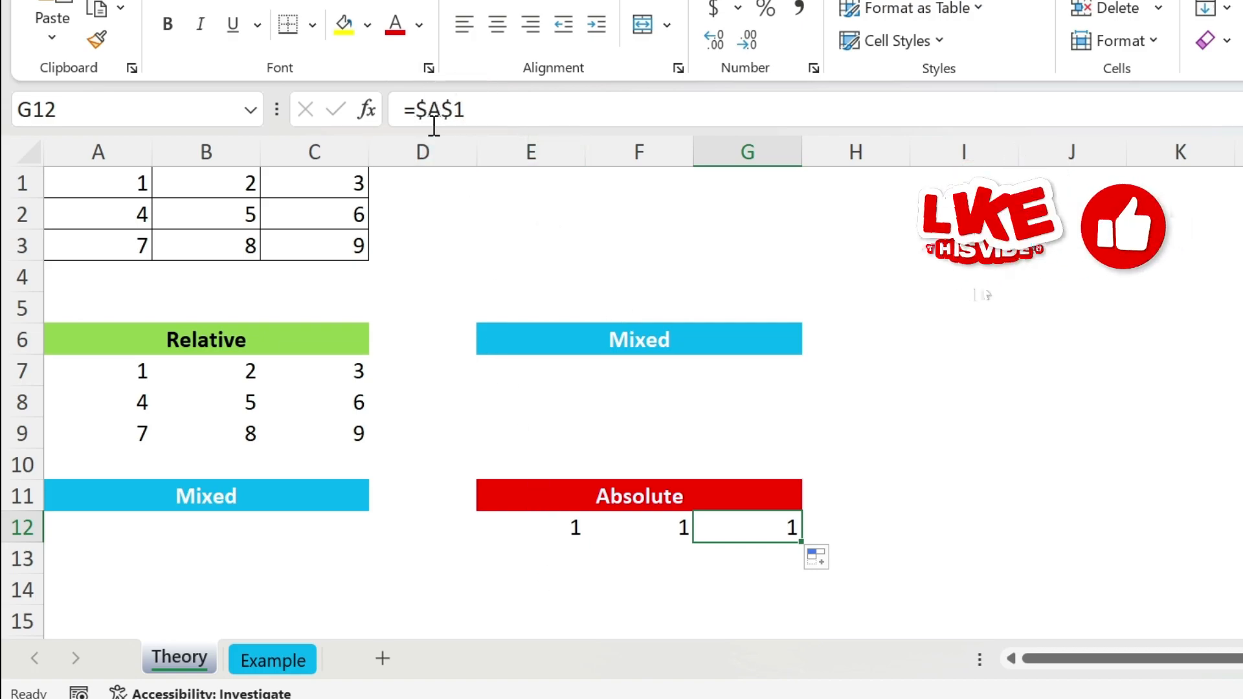
- Fill the absolute formula down from E12 and across the rest of E12:G14, checking the copied references
{"action": "left_click", "coordinate": [552, 529]}
{"action": "left_click_drag", "start_coordinate": [585, 544], "coordinate": [580, 589]}
{"action": "left_click", "coordinate": [563, 561]}
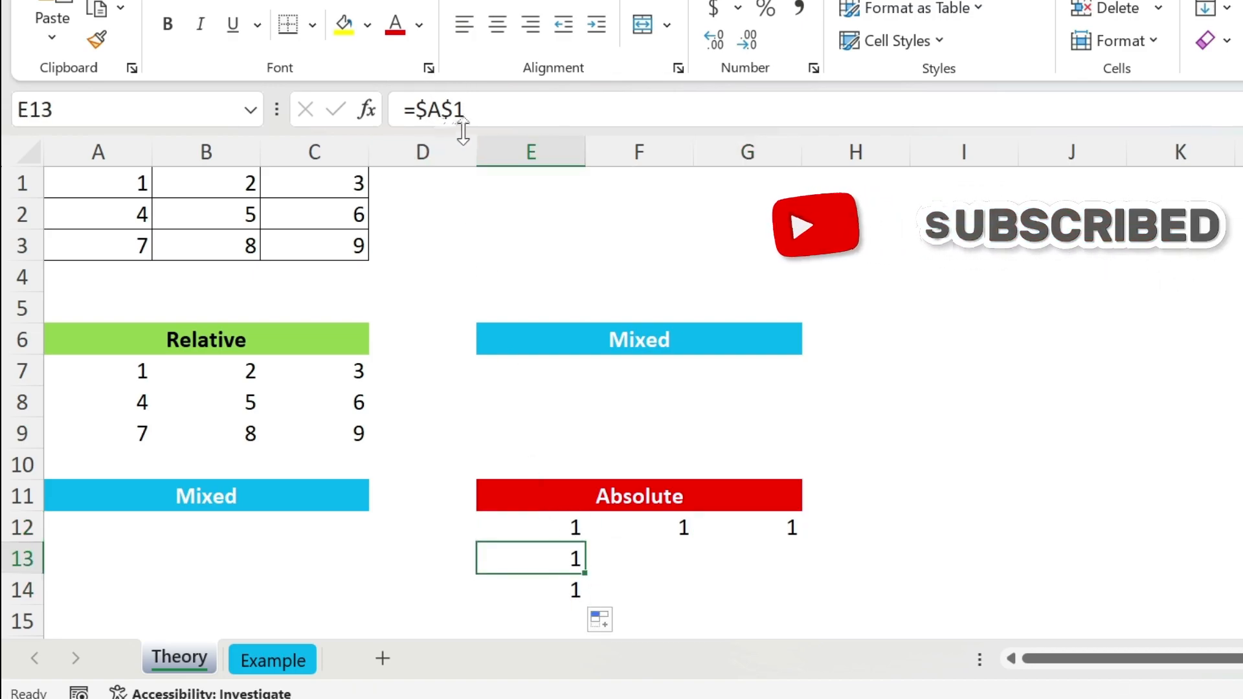
{"action": "left_click", "coordinate": [564, 585]}
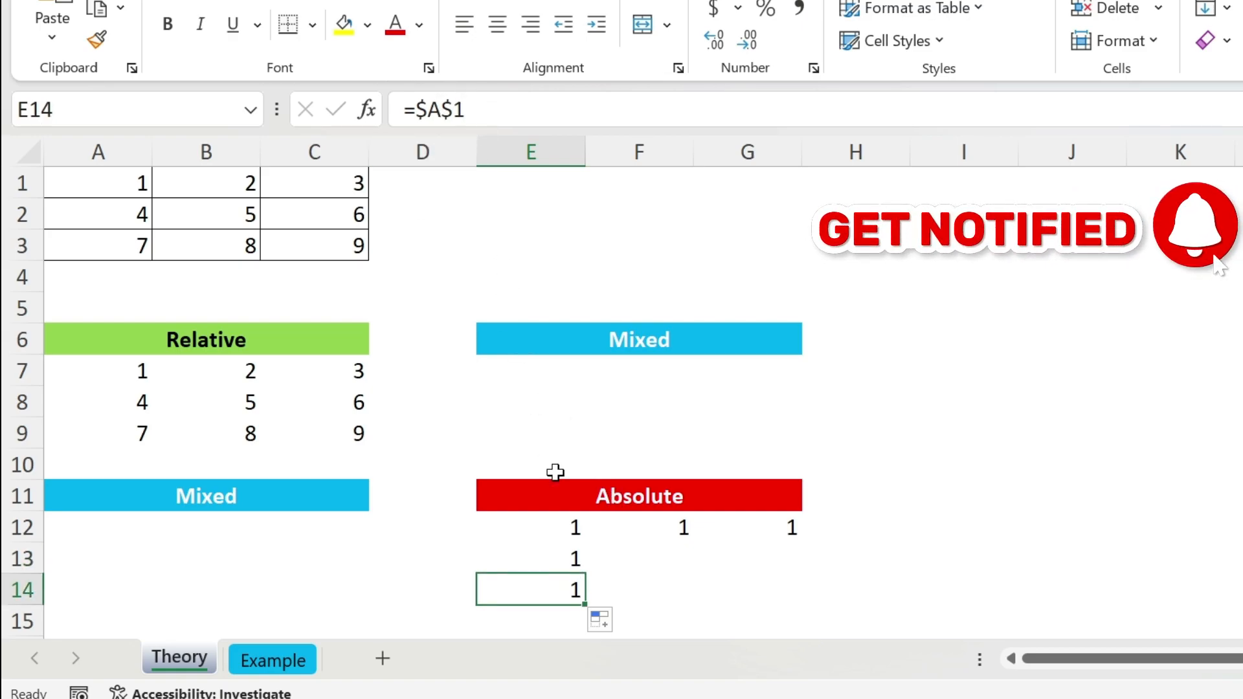
{"action": "left_click_drag", "start_coordinate": [558, 550], "coordinate": [751, 591]}
{"action": "left_click", "coordinate": [674, 558]}
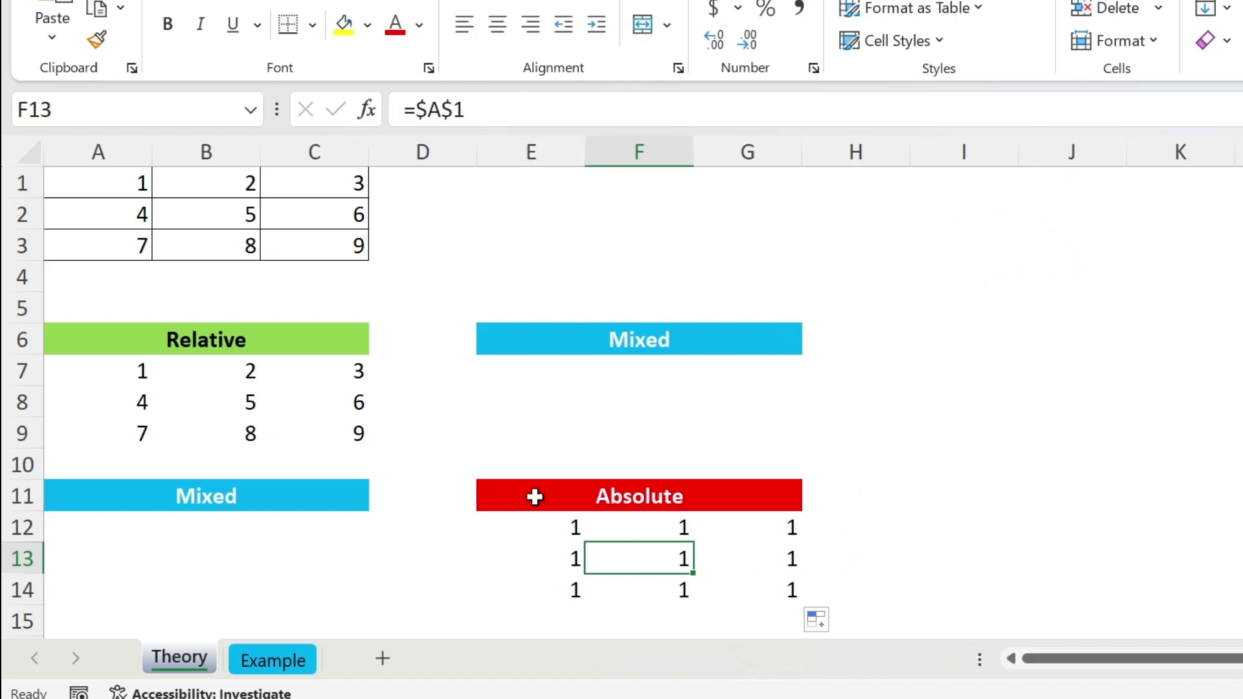
- Enter the row-locked mixed reference =A$1 in E7, below the Mixed heading in columns E to G
{"action": "left_click", "coordinate": [509, 363]}
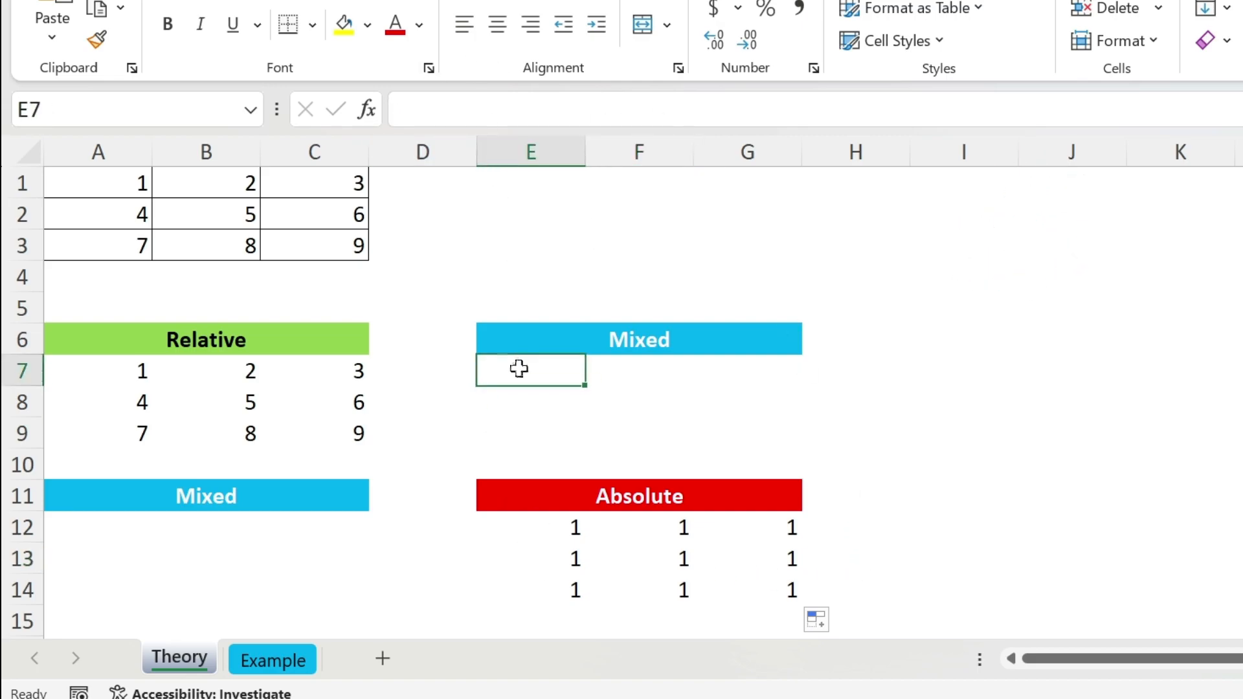
{"action": "type", "text": "="}
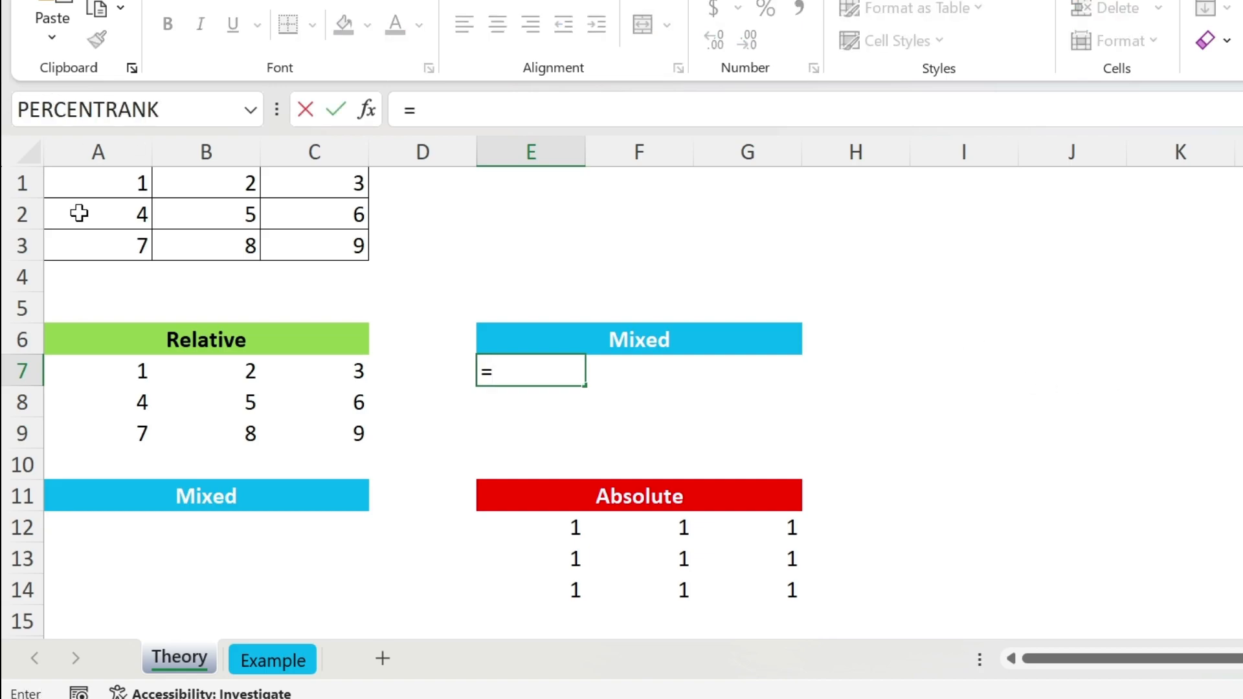
{"action": "left_click", "coordinate": [89, 180]}
{"action": "key", "text": "F4"}
{"action": "key", "text": "F4"}
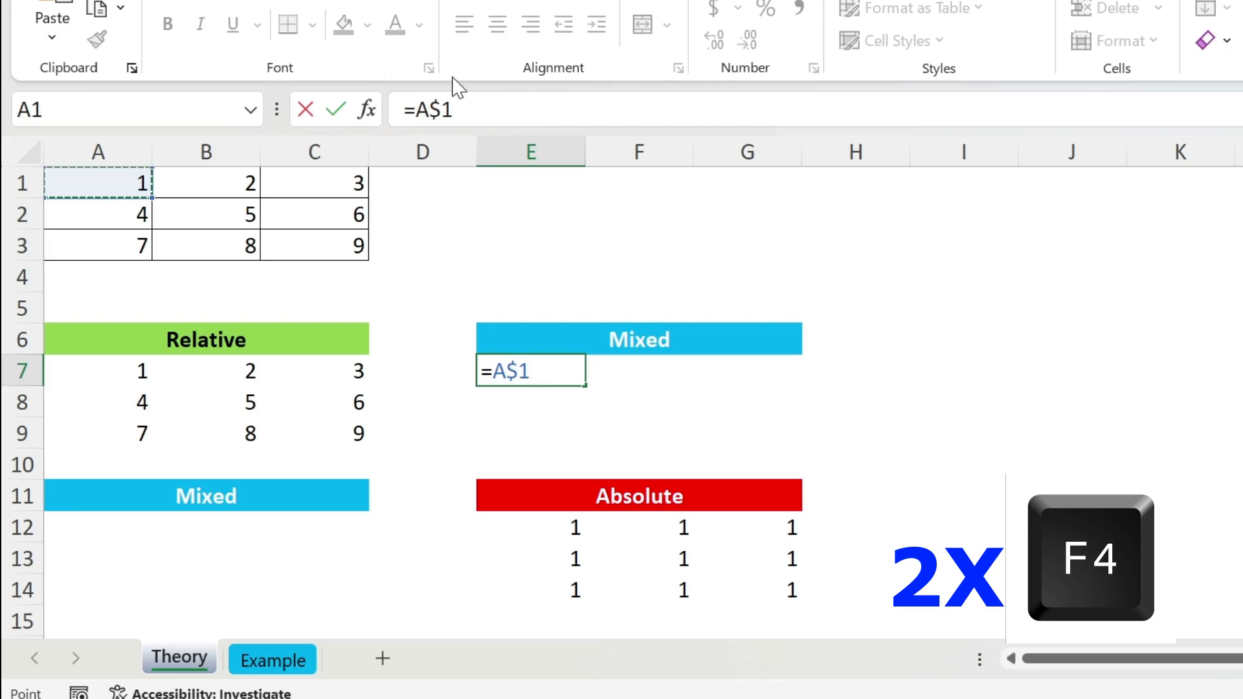
{"action": "key", "text": "Return"}
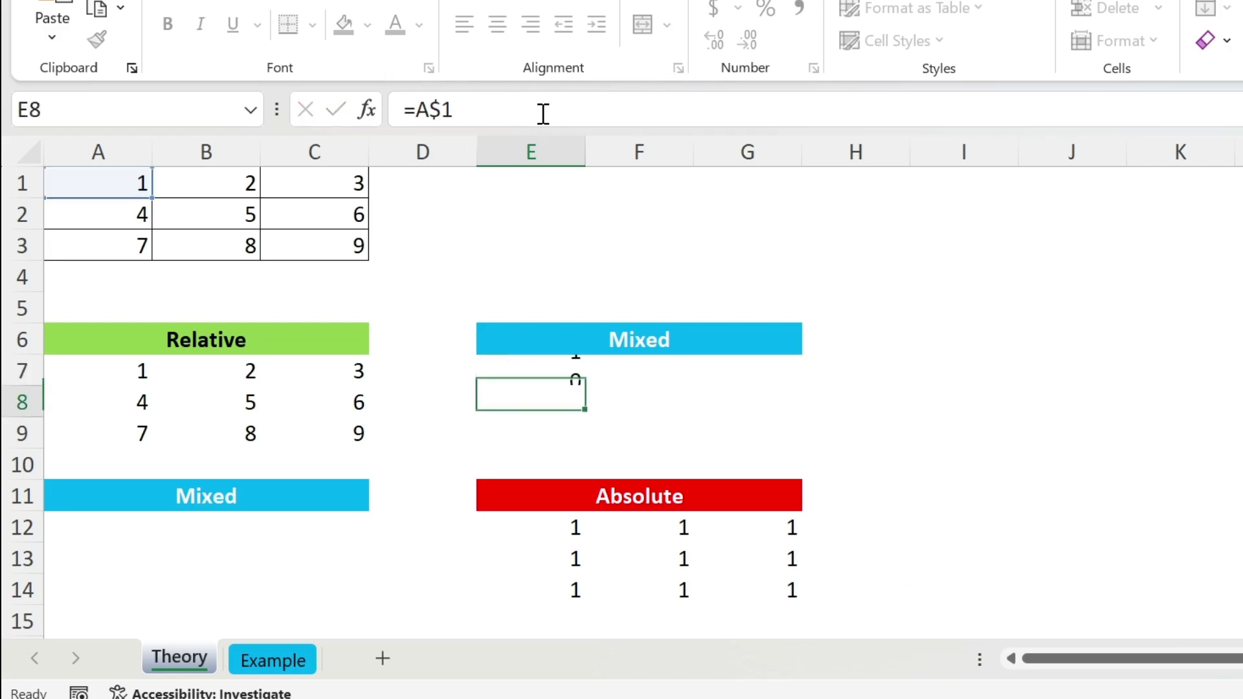
- Copy the E7 formula across into F7 and G7, checking how the column reference shifts
{"action": "left_click", "coordinate": [528, 357]}
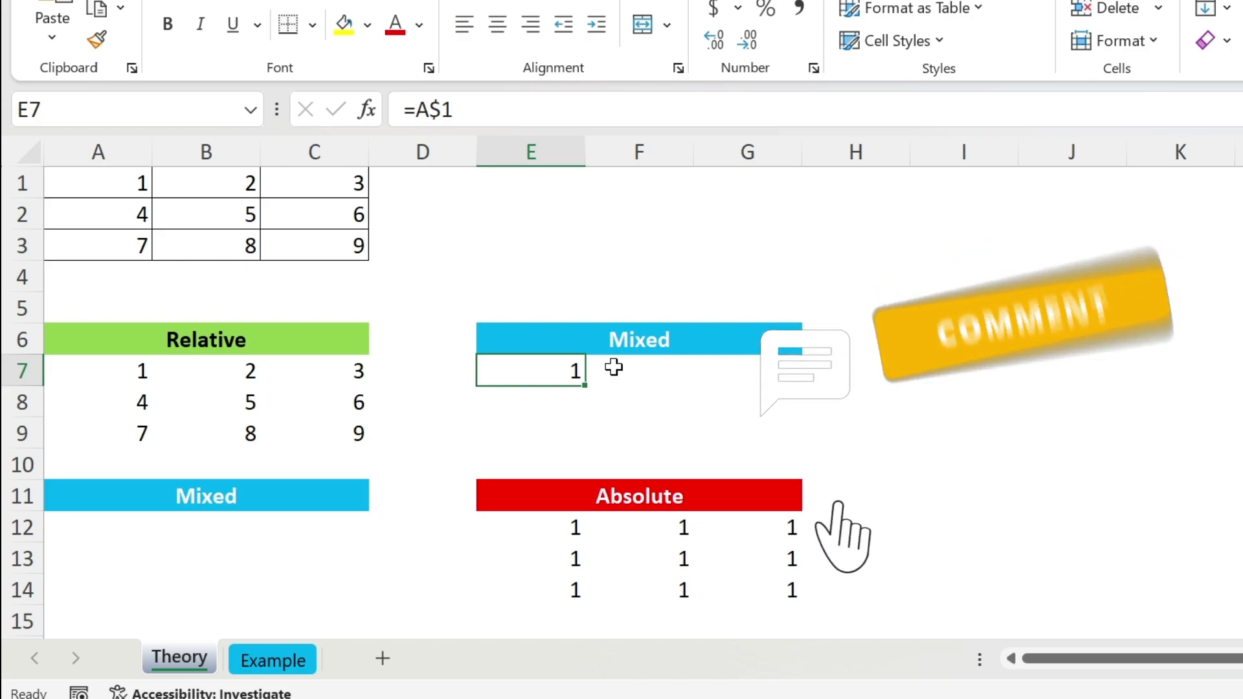
{"action": "left_click_drag", "start_coordinate": [586, 388], "coordinate": [688, 391]}
{"action": "left_click", "coordinate": [662, 372]}
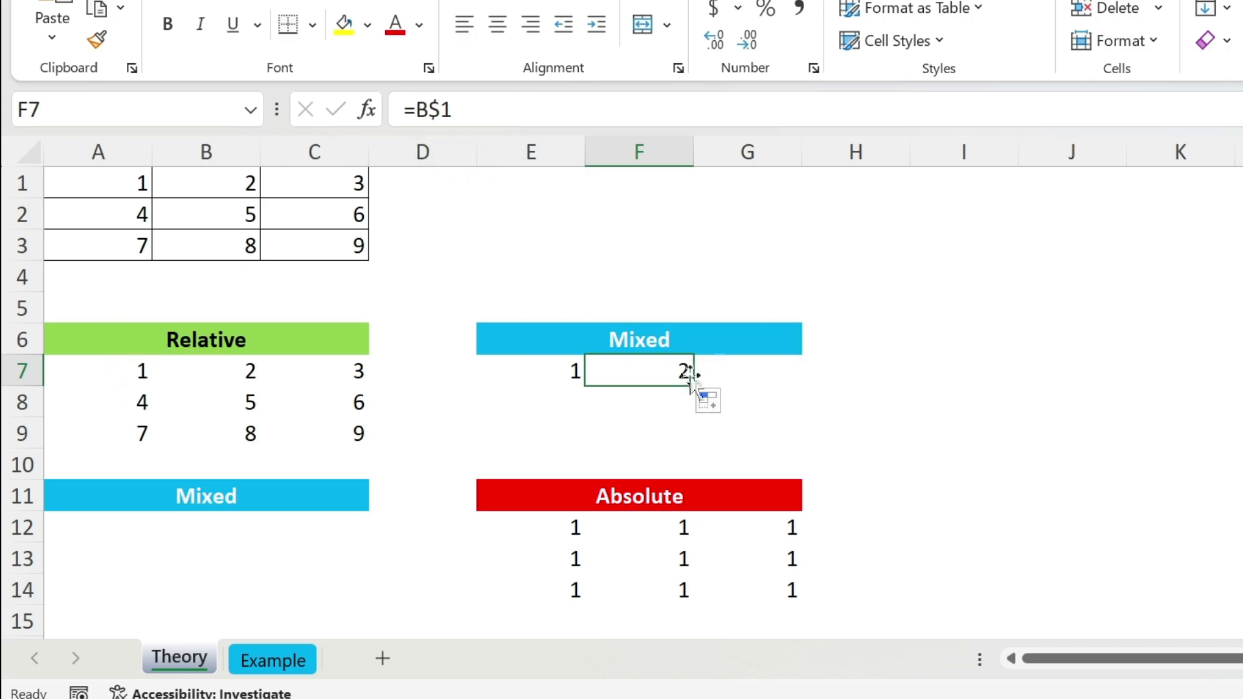
{"action": "mouse_move", "coordinate": [693, 385]}
{"action": "left_mouse_down"}
{"action": "mouse_move", "coordinate": [793, 373]}
{"action": "mouse_move", "coordinate": [774, 362]}
{"action": "left_mouse_up"}
{"action": "left_click", "coordinate": [774, 362]}
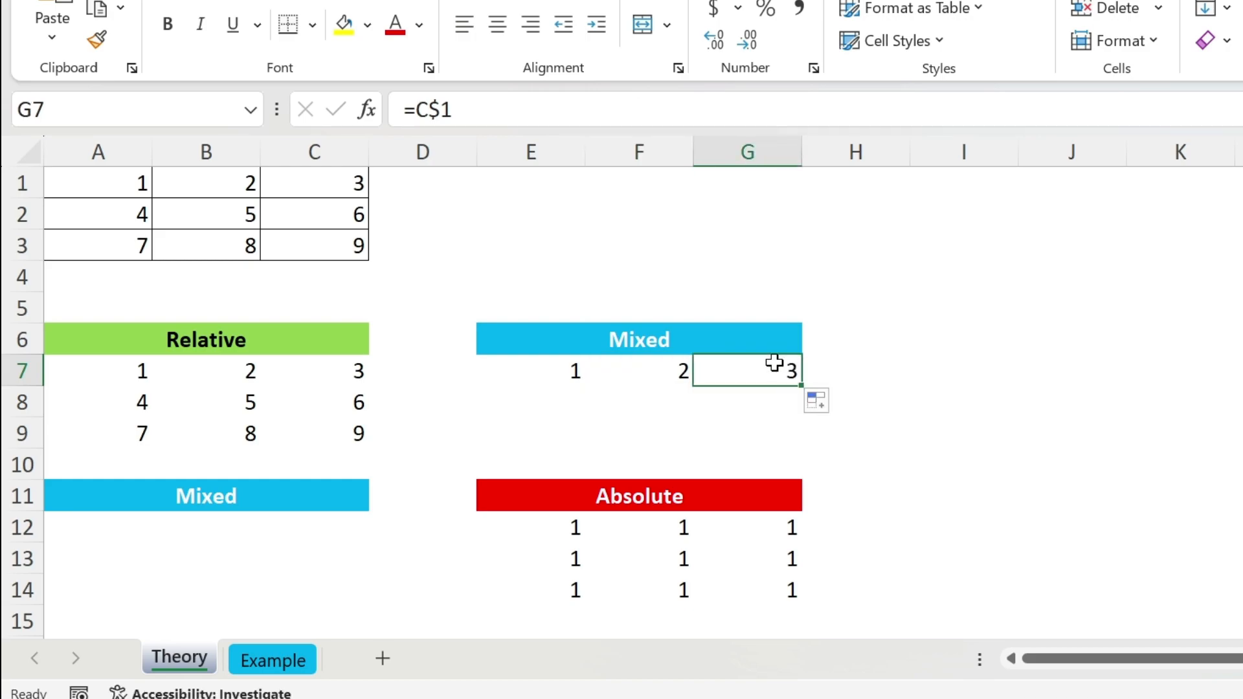
- Fill the row-locked formulas down through the rest of E7:G9 and check the references in row 8
{"action": "left_click", "coordinate": [545, 373]}
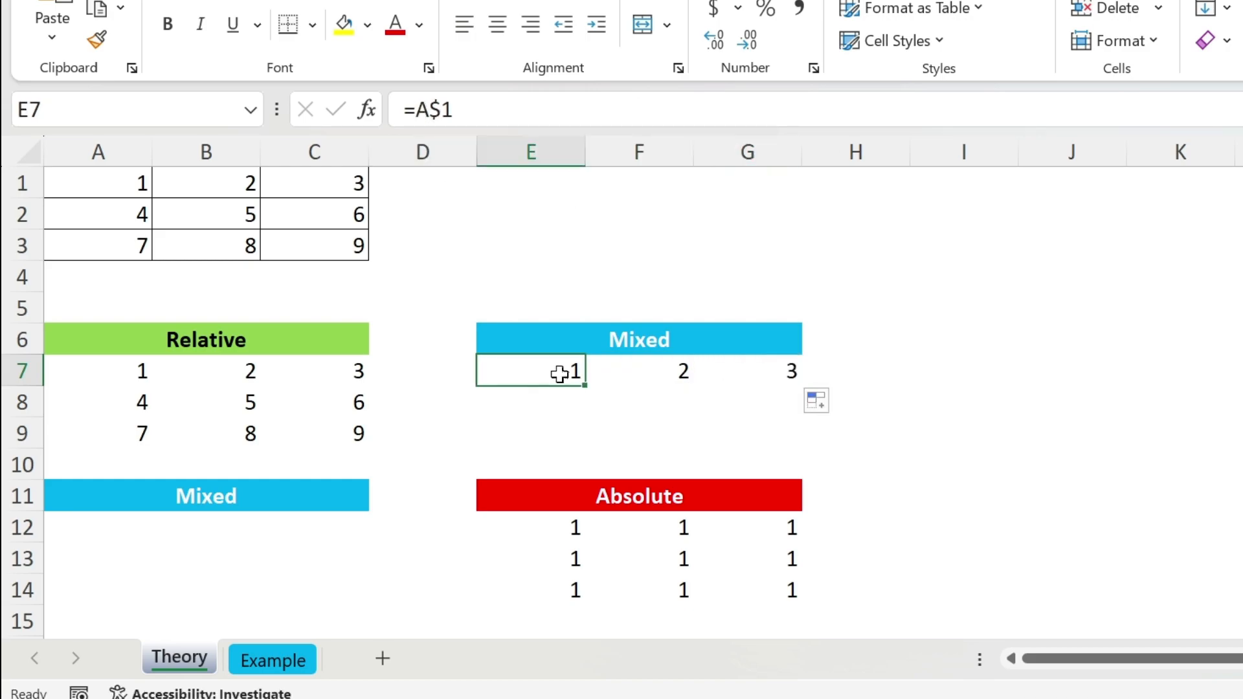
{"action": "left_click_drag", "start_coordinate": [584, 385], "coordinate": [581, 404]}
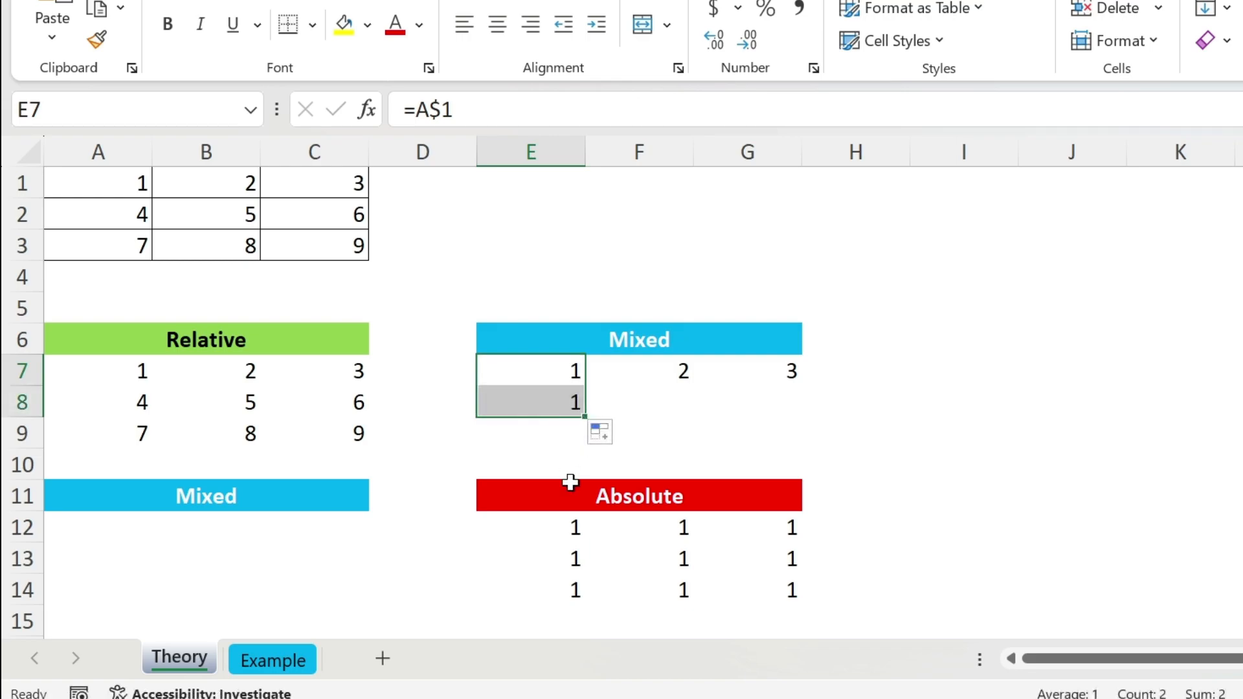
{"action": "left_click", "coordinate": [555, 396]}
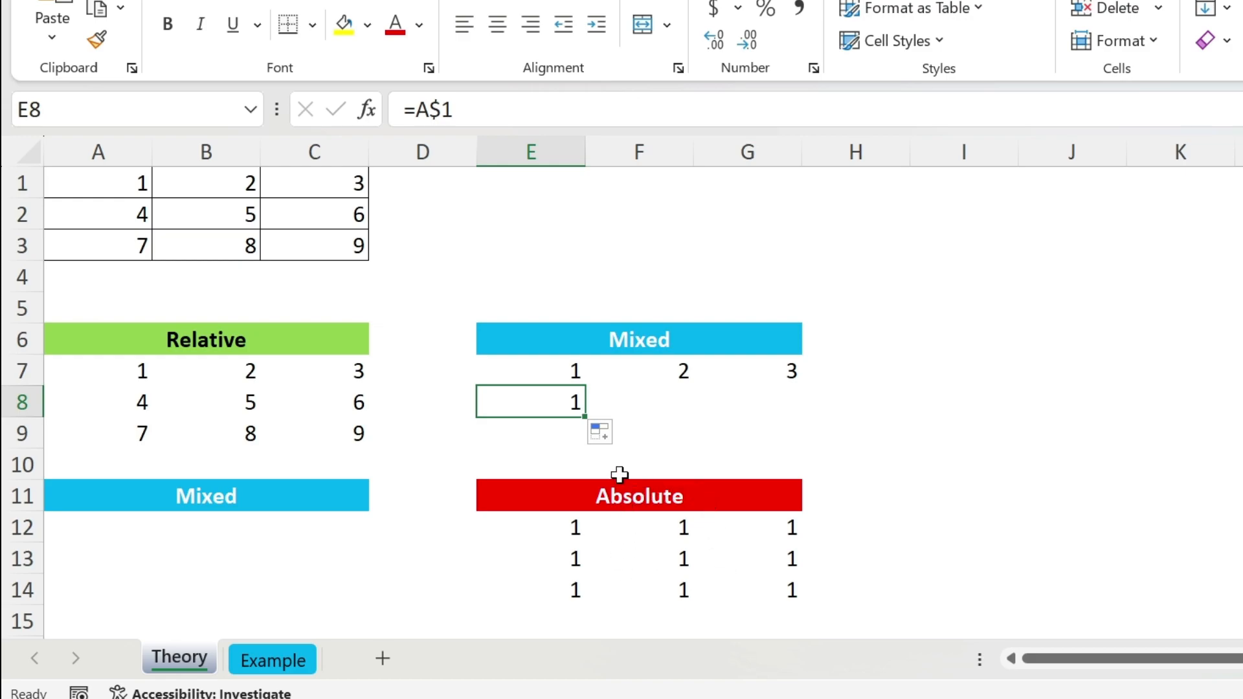
{"action": "left_click_drag", "start_coordinate": [587, 416], "coordinate": [805, 450]}
{"action": "left_click", "coordinate": [665, 392]}
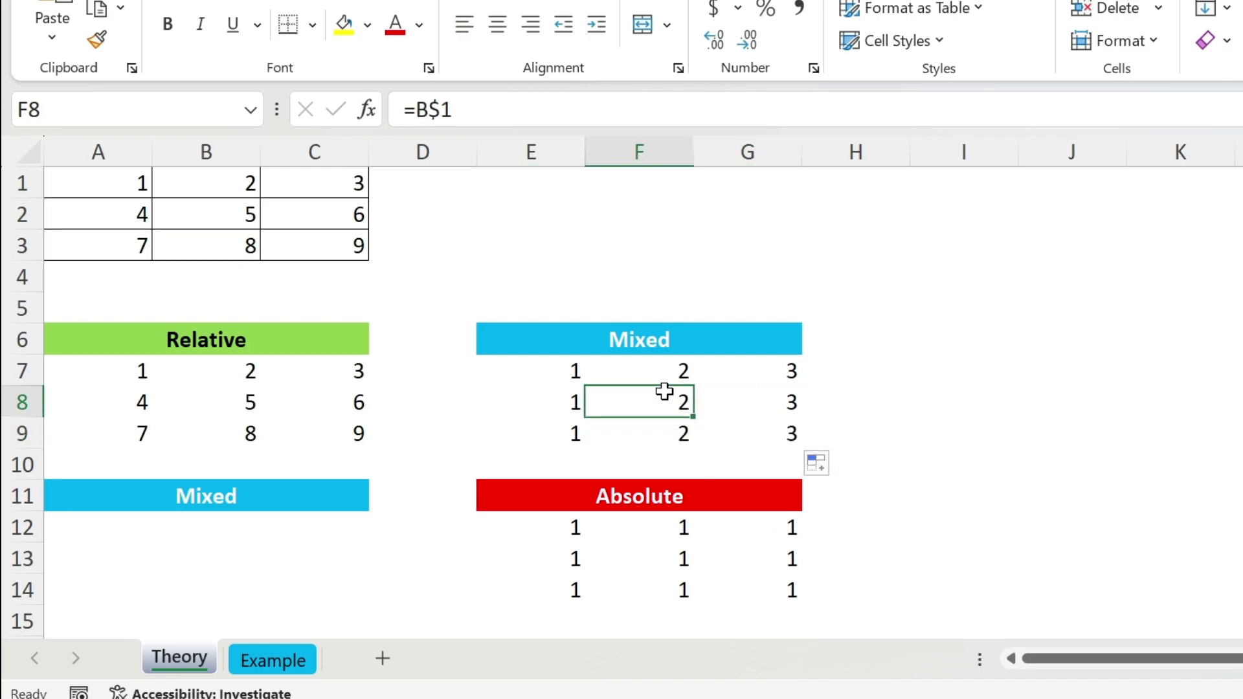
{"action": "left_click", "coordinate": [780, 399]}
{"action": "left_click", "coordinate": [674, 400]}
{"action": "left_click", "coordinate": [731, 400]}
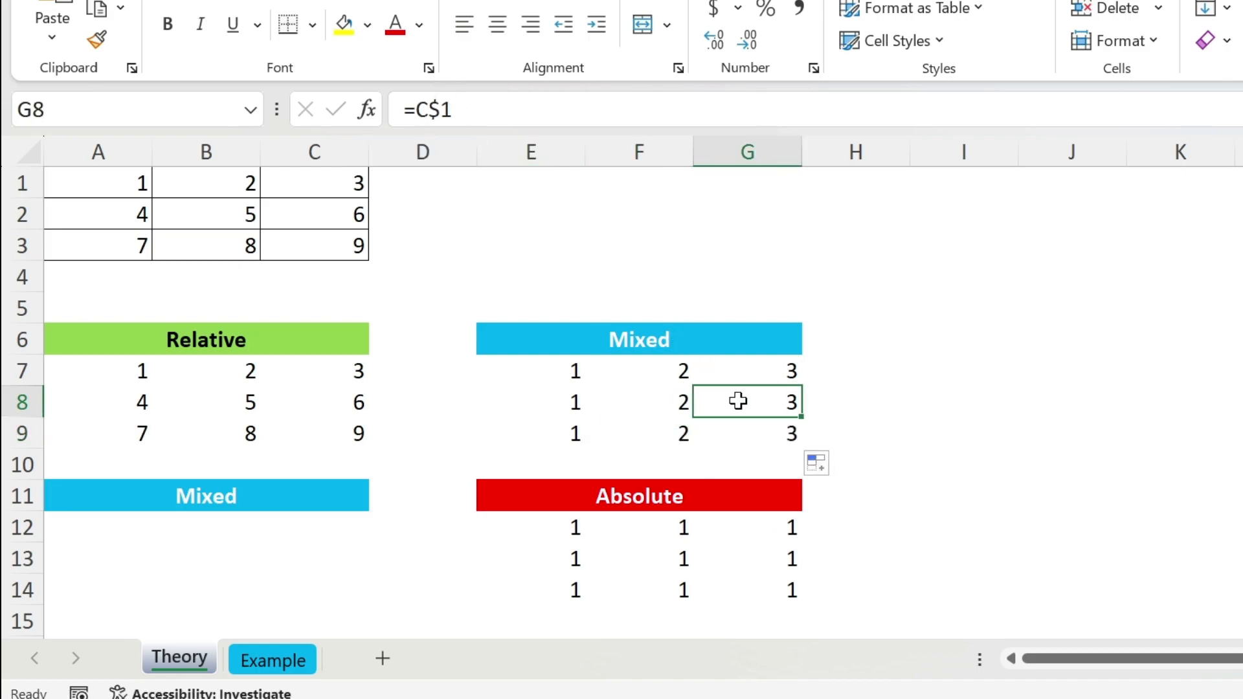
- Enter the column-locked mixed reference =$A1 in A12, below the Mixed heading in columns A to C
{"action": "left_click", "coordinate": [113, 522]}
{"action": "type", "text": "="}
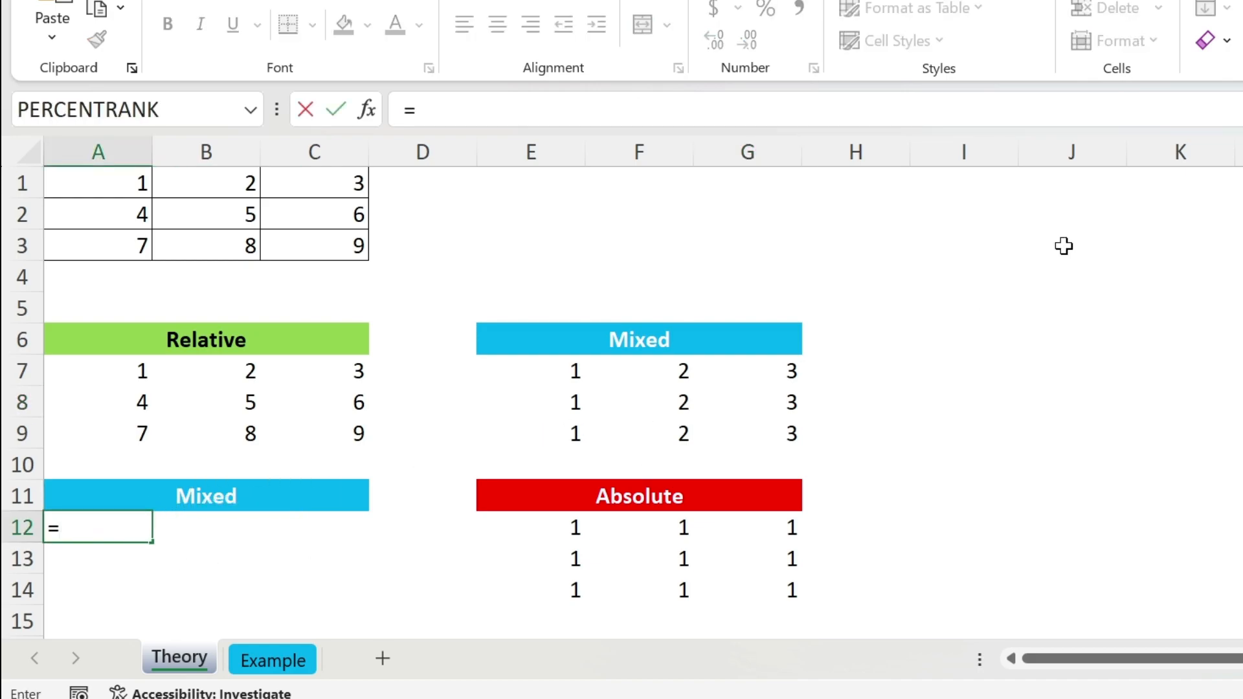
{"action": "left_click", "coordinate": [103, 180]}
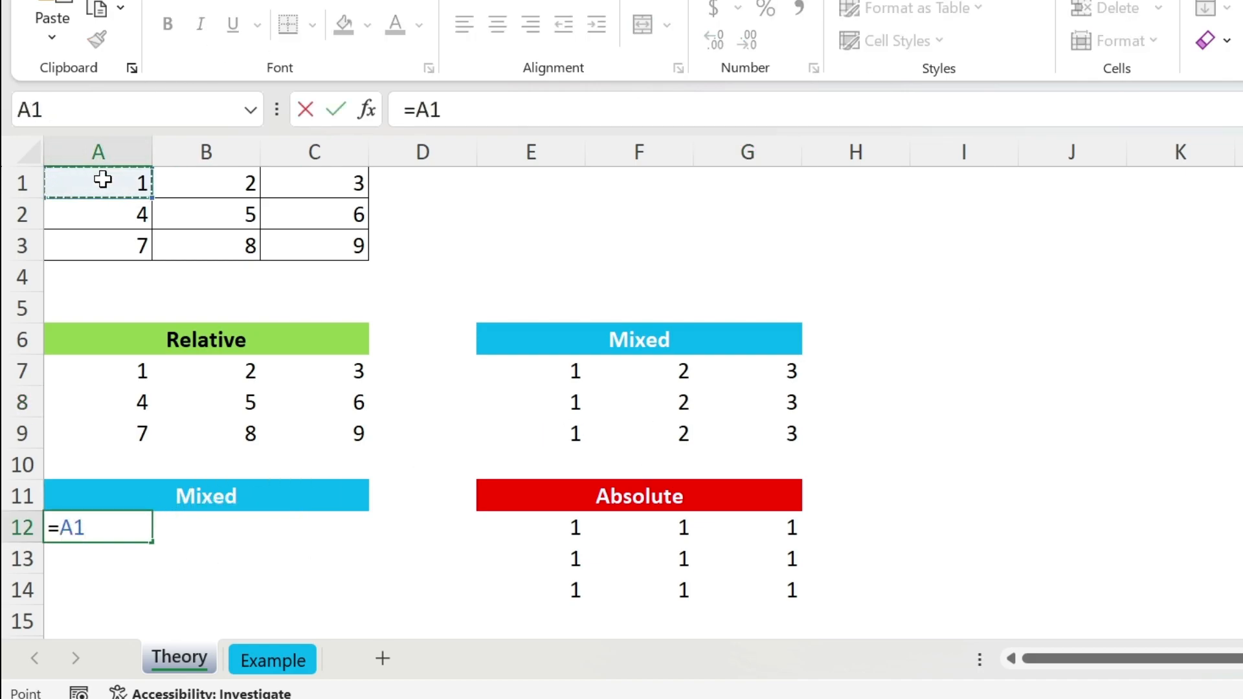
{"action": "key", "text": "F4"}
{"action": "key", "text": "F4"}
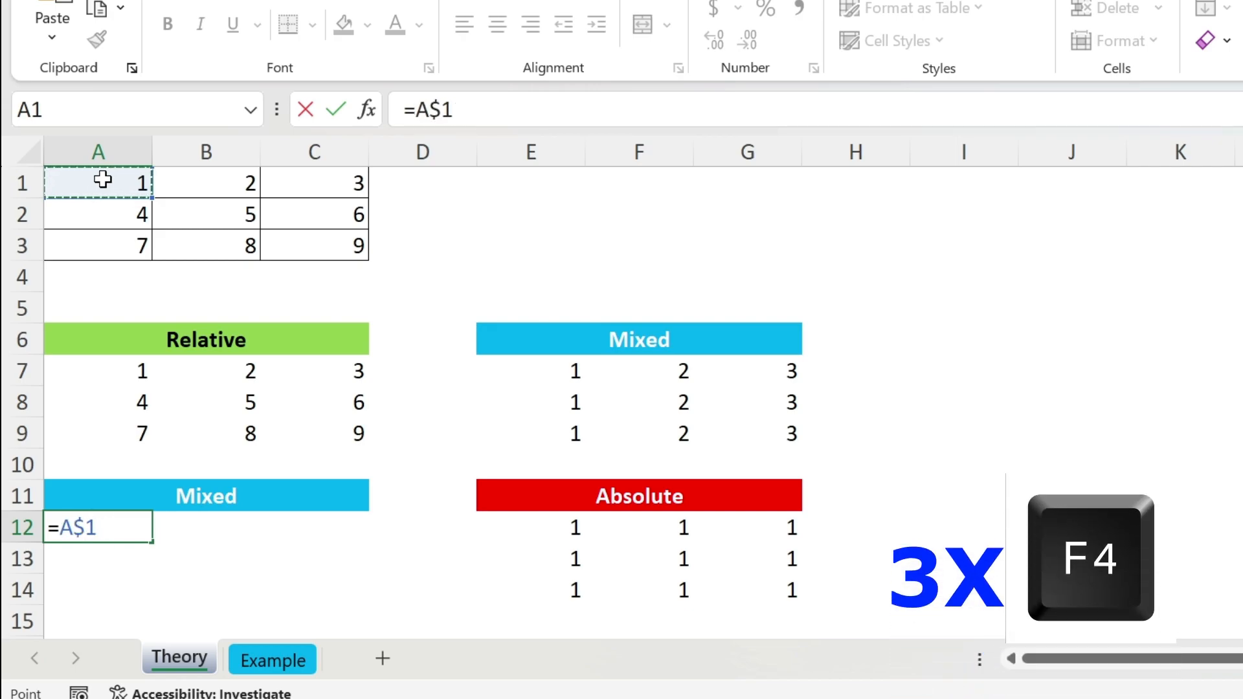
{"action": "key", "text": "F4"}
{"action": "key", "text": "Return"}
{"action": "key", "text": "Up"}
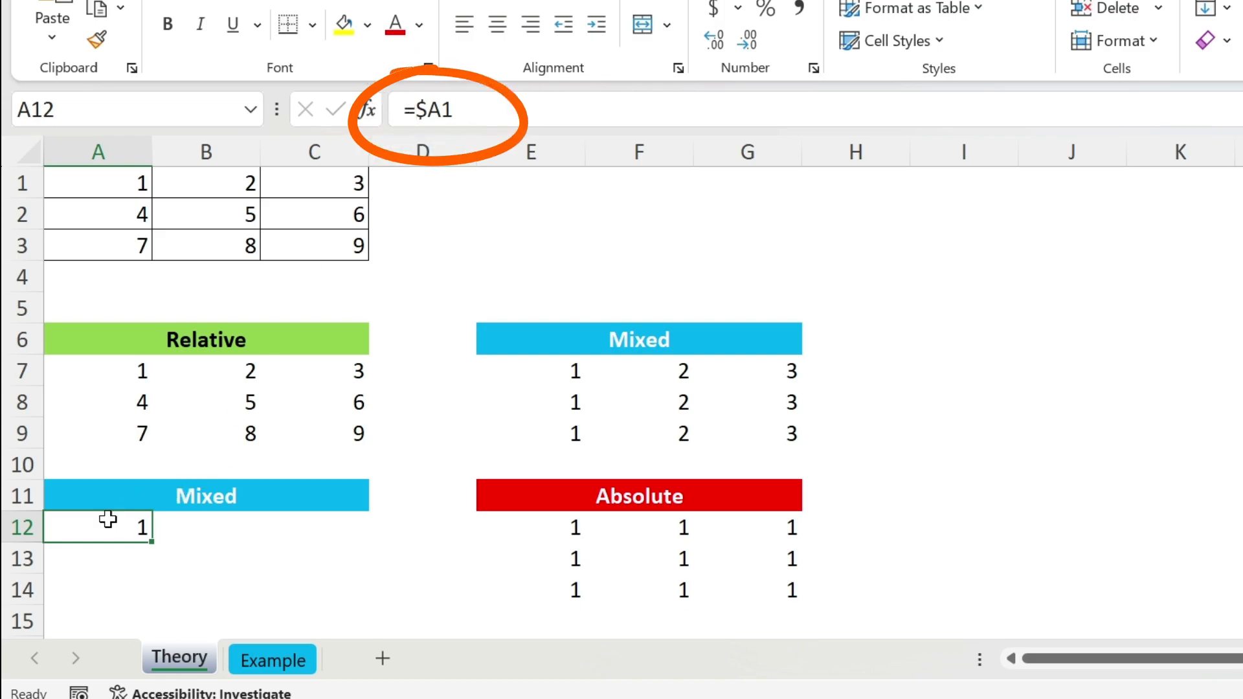
- Copy the A12 formula across into B12:C12 and check the copied reference against the original
{"action": "left_click_drag", "start_coordinate": [152, 549], "coordinate": [353, 528]}
{"action": "left_click", "coordinate": [216, 522]}
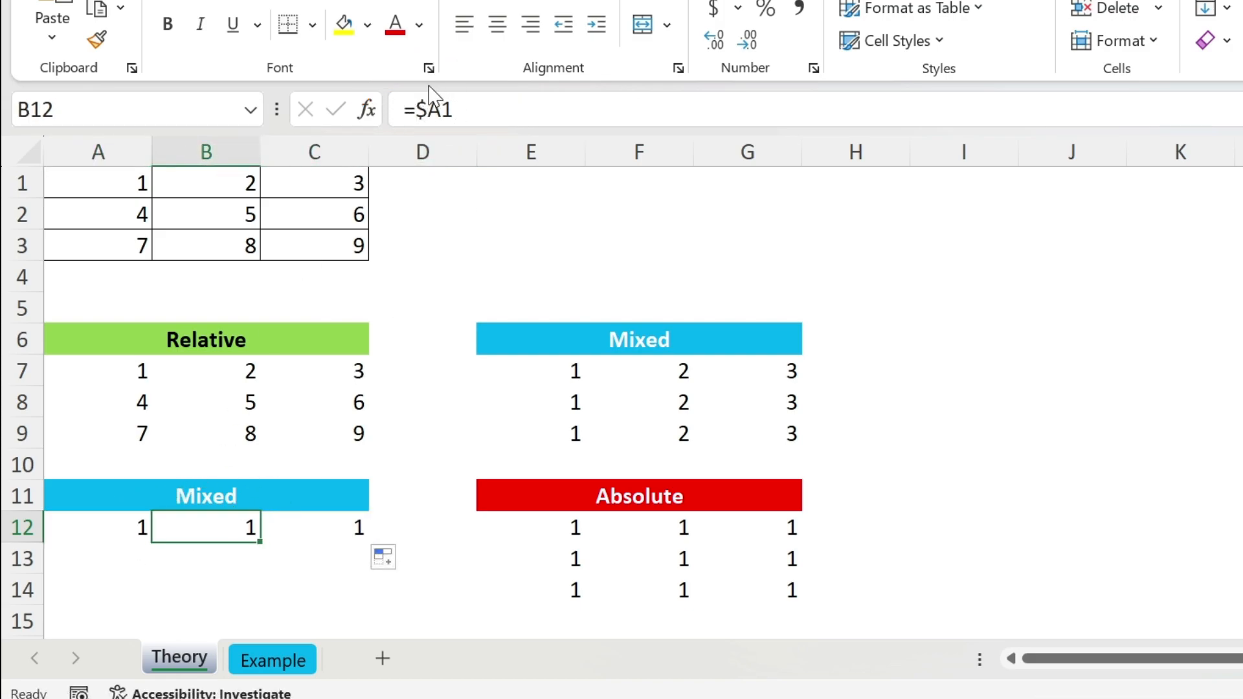
{"action": "left_click", "coordinate": [99, 527]}
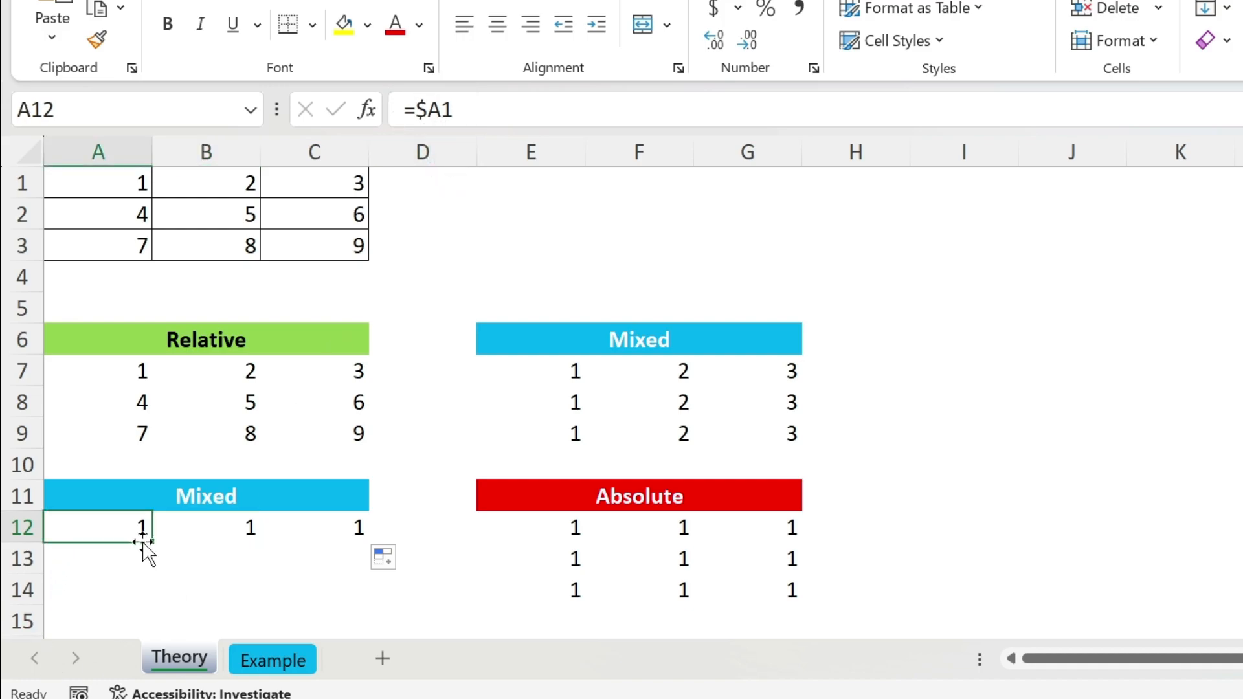
- Fill the column-locked formula from A12 down to A14 and check how the row reference changes in the A13:C14 block
{"action": "left_click_drag", "start_coordinate": [153, 542], "coordinate": [138, 610]}
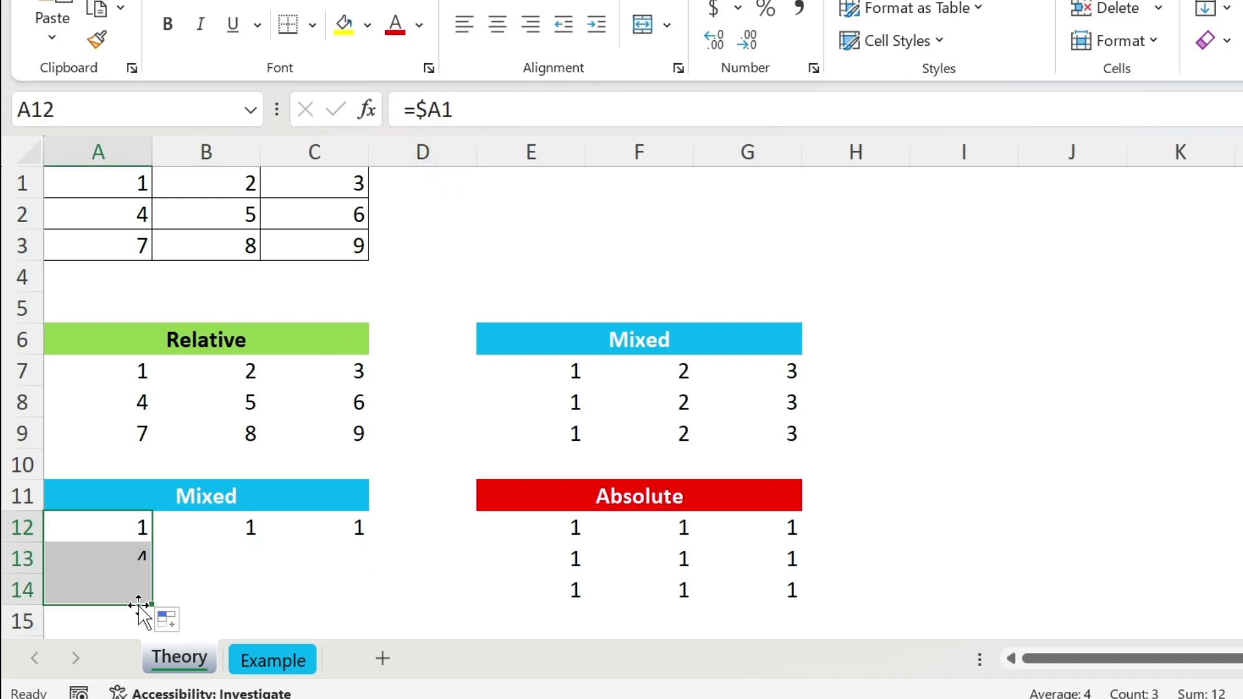
{"action": "left_click", "coordinate": [127, 564]}
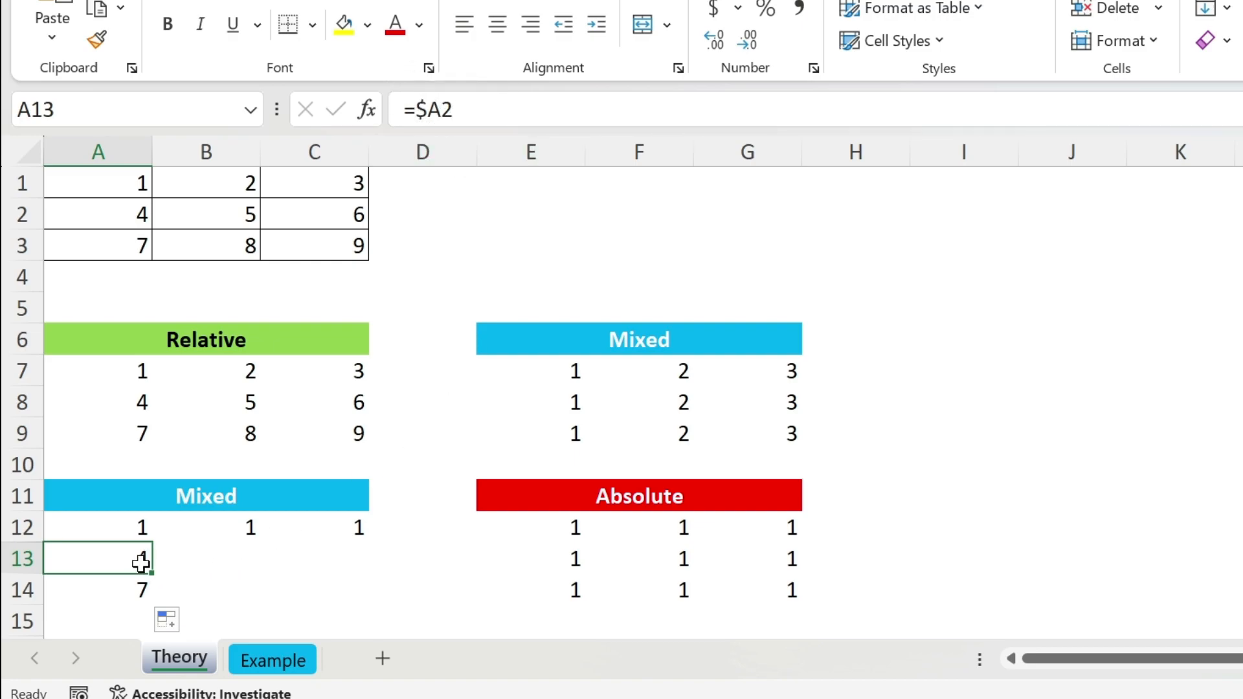
{"action": "left_click_drag", "start_coordinate": [133, 572], "coordinate": [369, 603]}
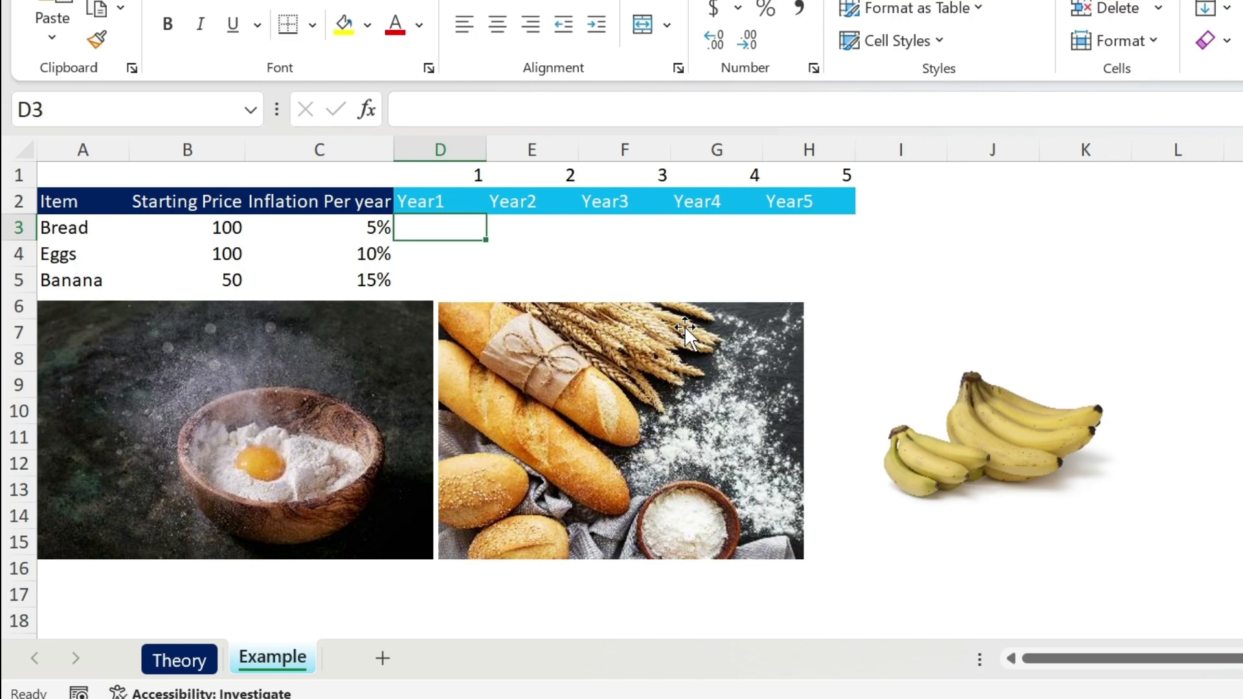
- On the Example sheet, enter the Year1 price formula for Bread in D3 as =B3*(1+C3)^D1
{"action": "left_click", "coordinate": [198, 227]}
{"action": "left_click", "coordinate": [354, 226]}
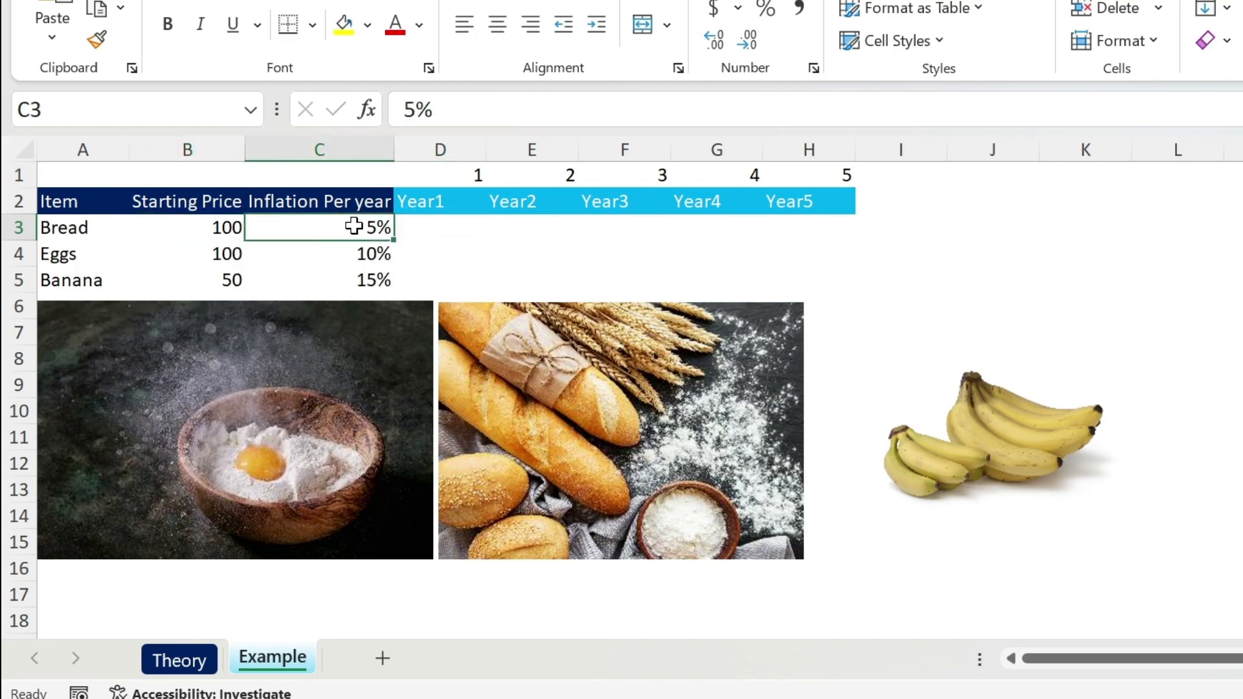
{"action": "left_click_drag", "start_coordinate": [424, 228], "coordinate": [819, 255]}
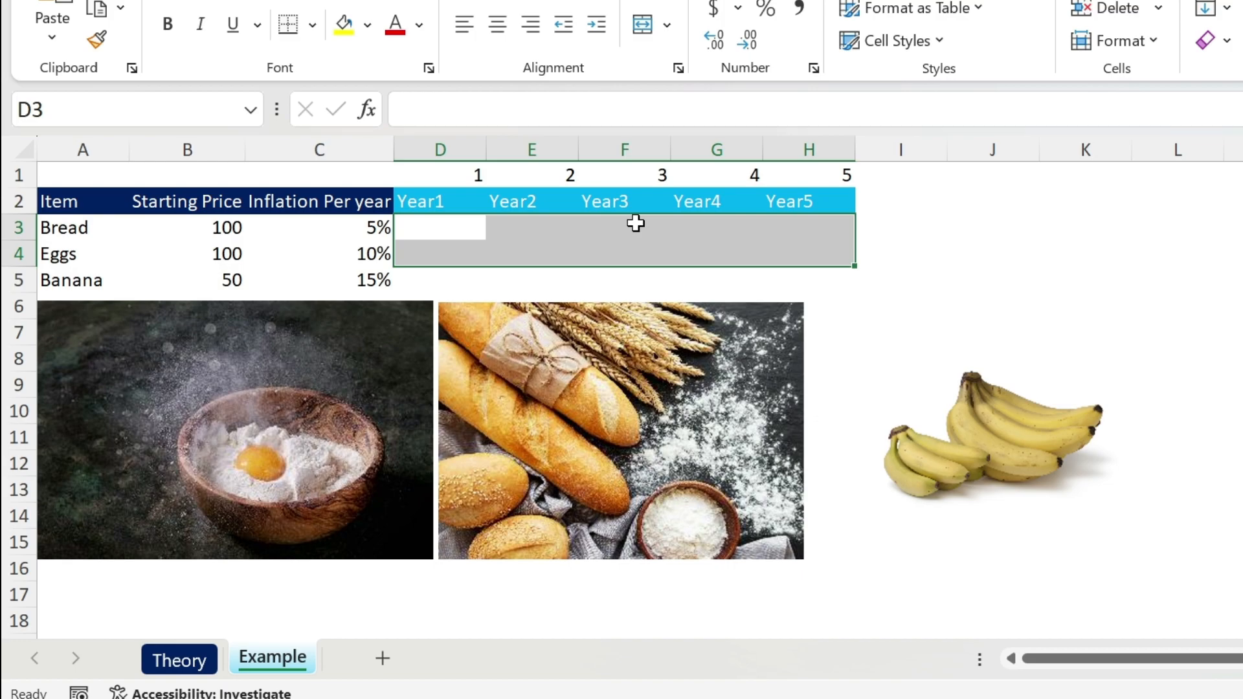
{"action": "left_click", "coordinate": [458, 230]}
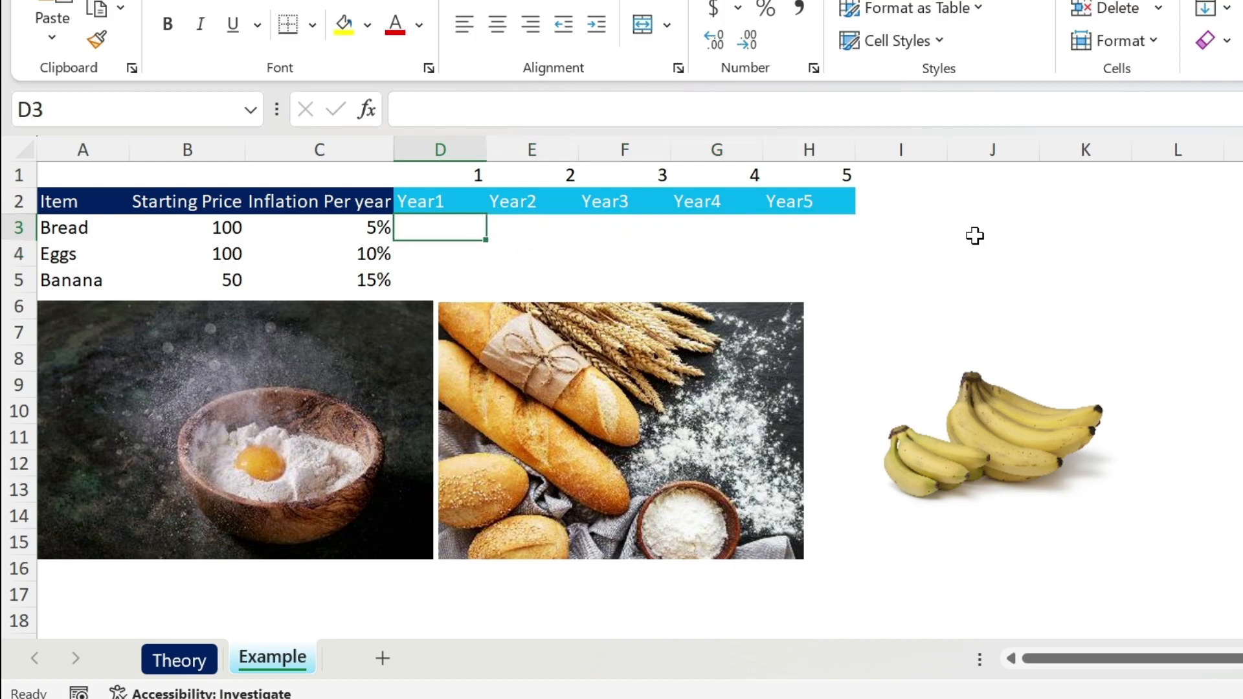
{"action": "type", "text": "="}
{"action": "key", "text": "Left"}
{"action": "key", "text": "Left"}
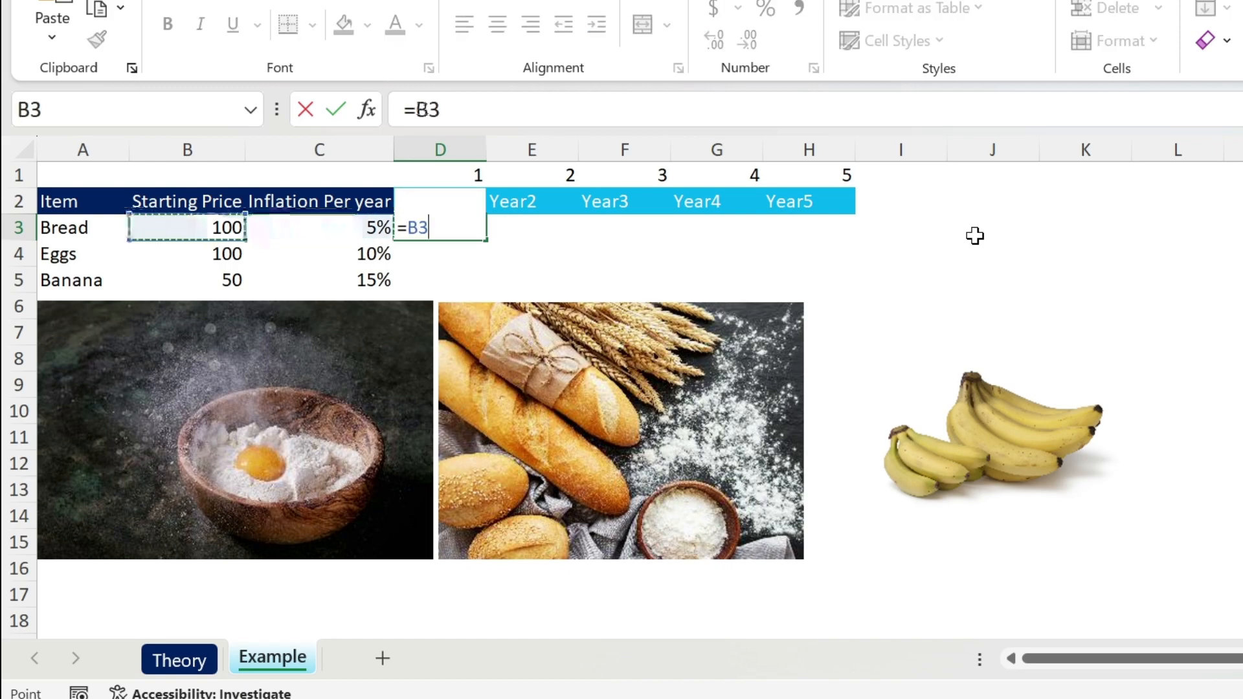
{"action": "type", "text": "*"}
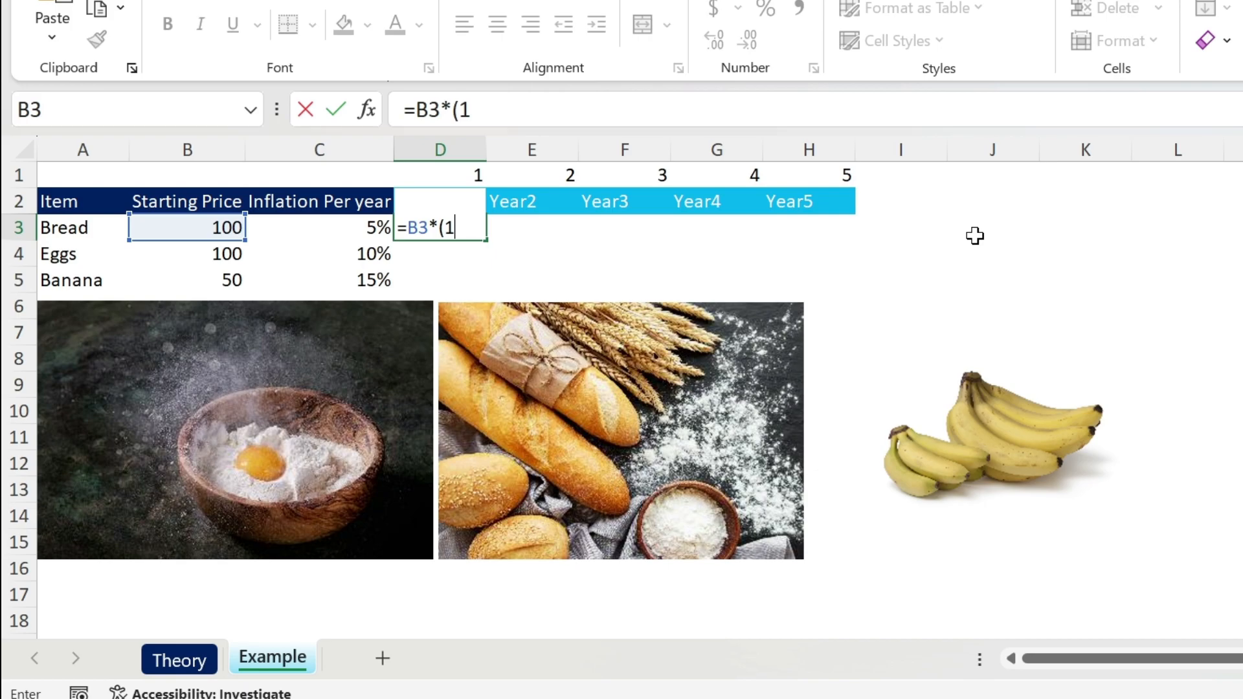
{"action": "left_click", "coordinate": [295, 223]}
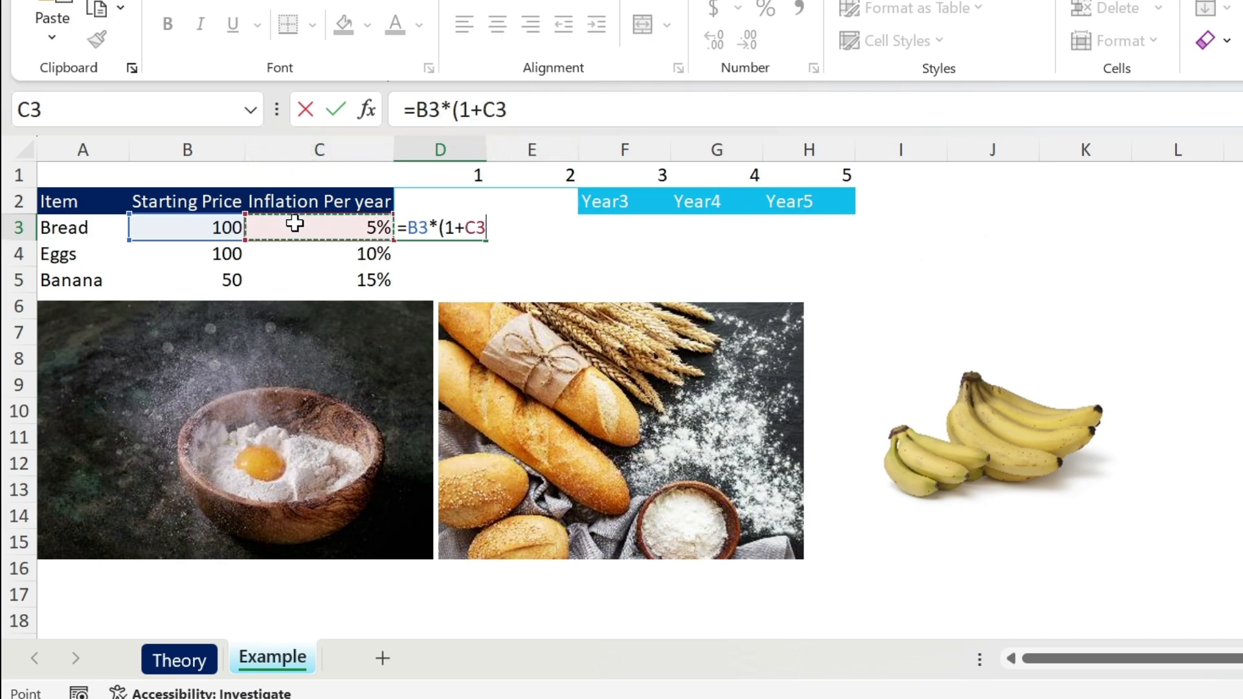
{"action": "type", "text": ")^"}
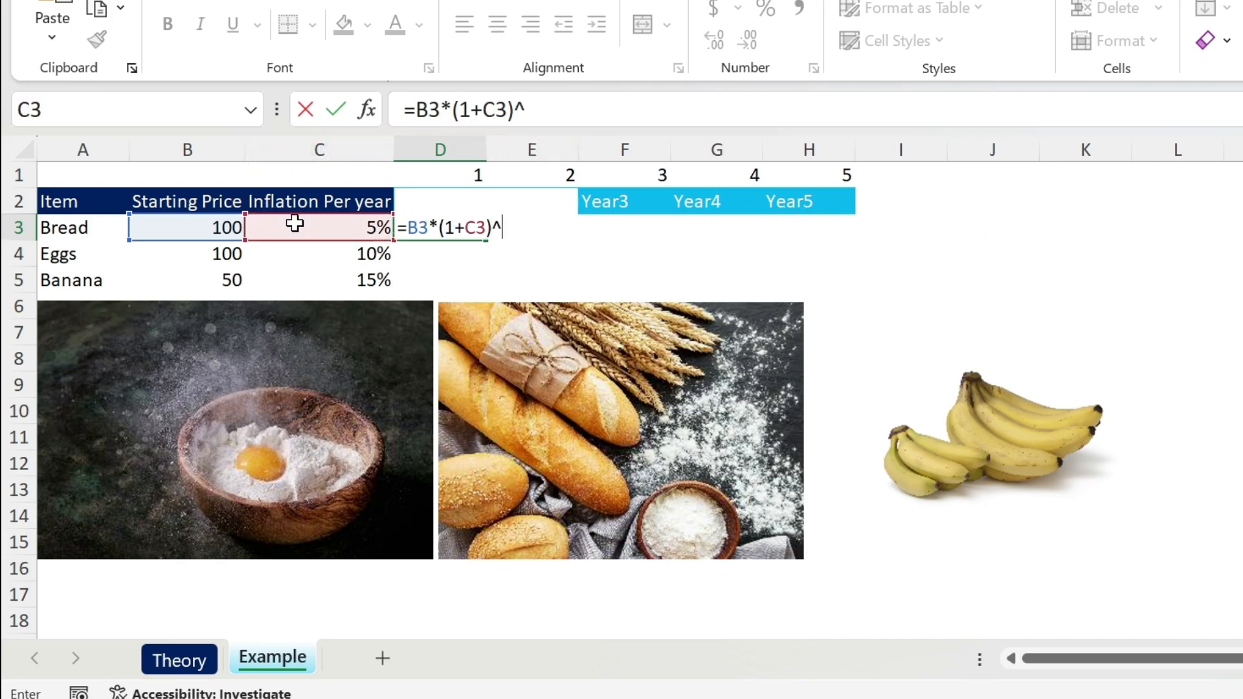
{"action": "left_click", "coordinate": [451, 175]}
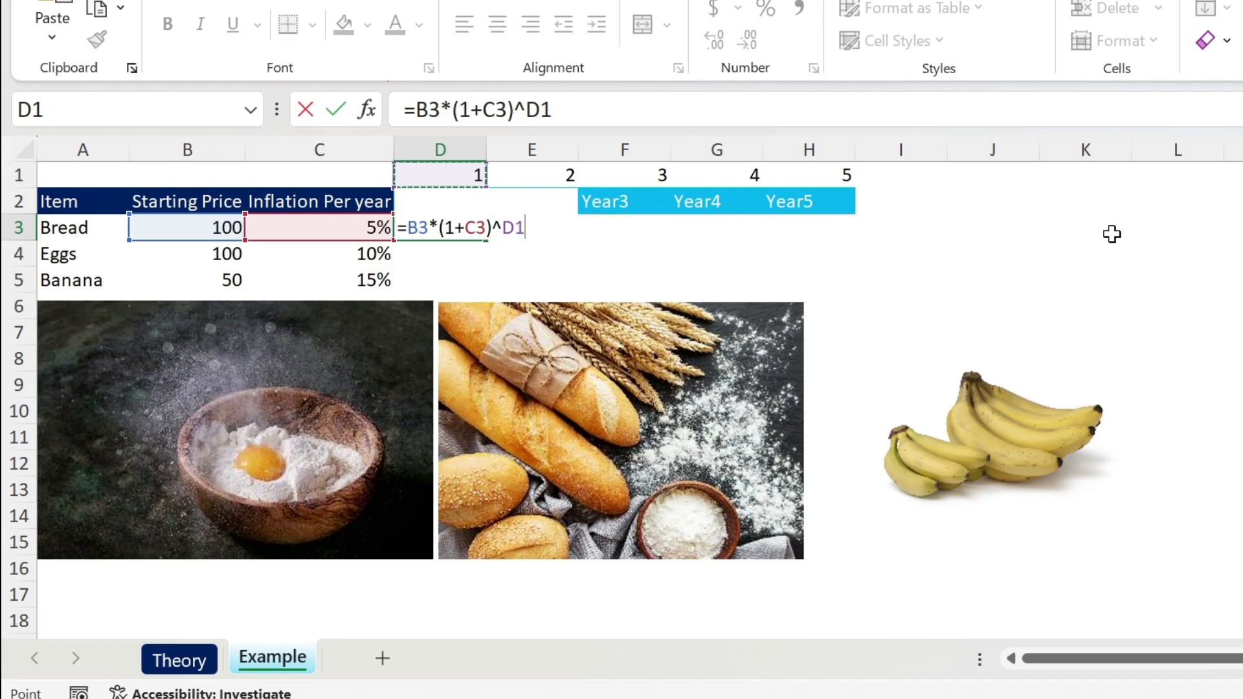
{"action": "key", "text": "ctrl+Return"}
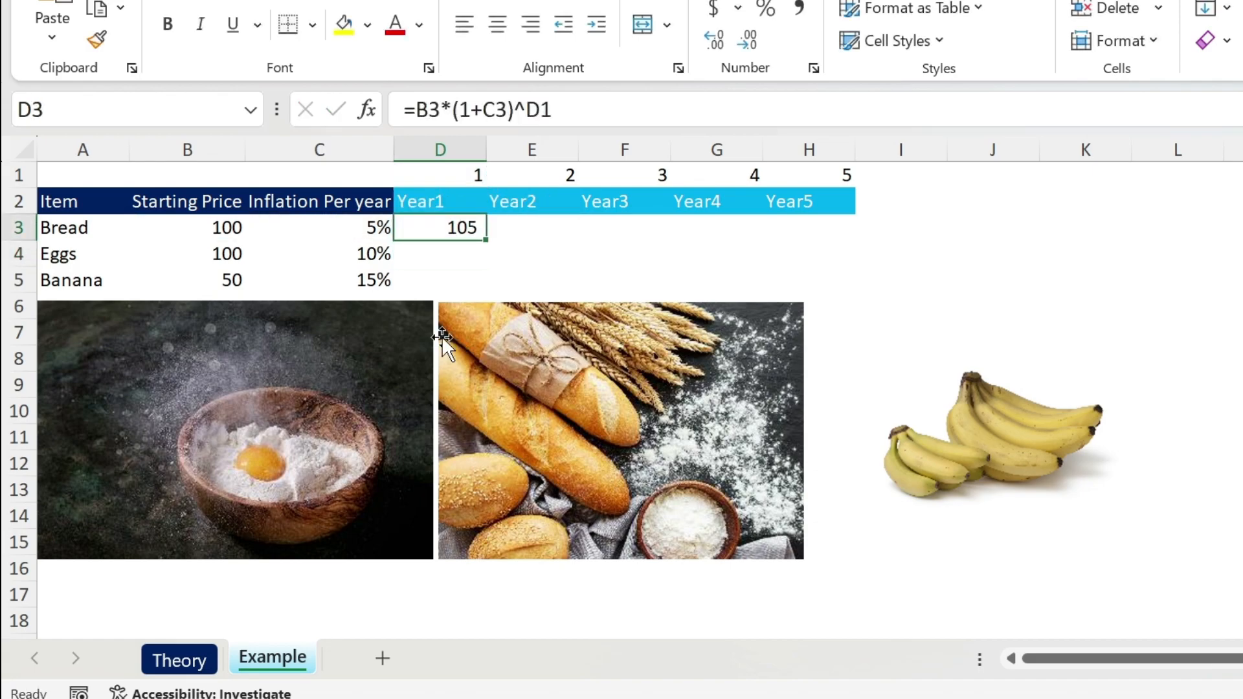
- Copy the relative D3 formula across to H3 and inspect which cells the Year2 formula in E3 refers to
{"action": "left_click_drag", "start_coordinate": [486, 244], "coordinate": [856, 241]}
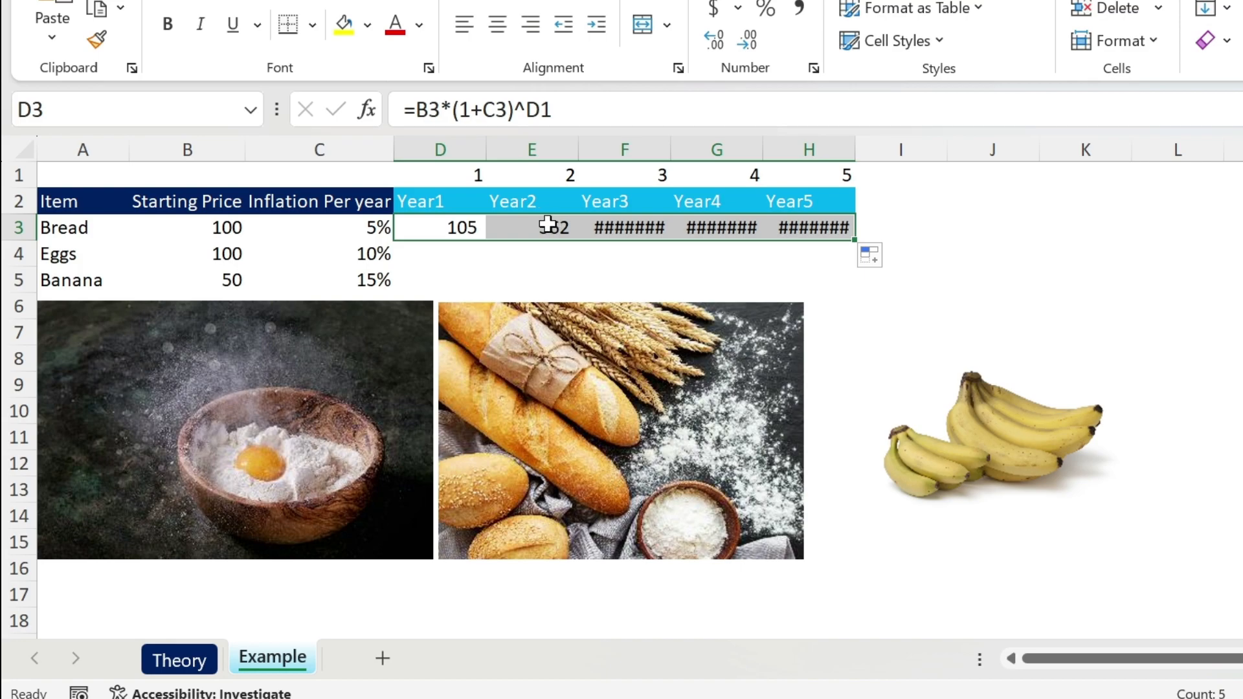
{"action": "left_click", "coordinate": [553, 226]}
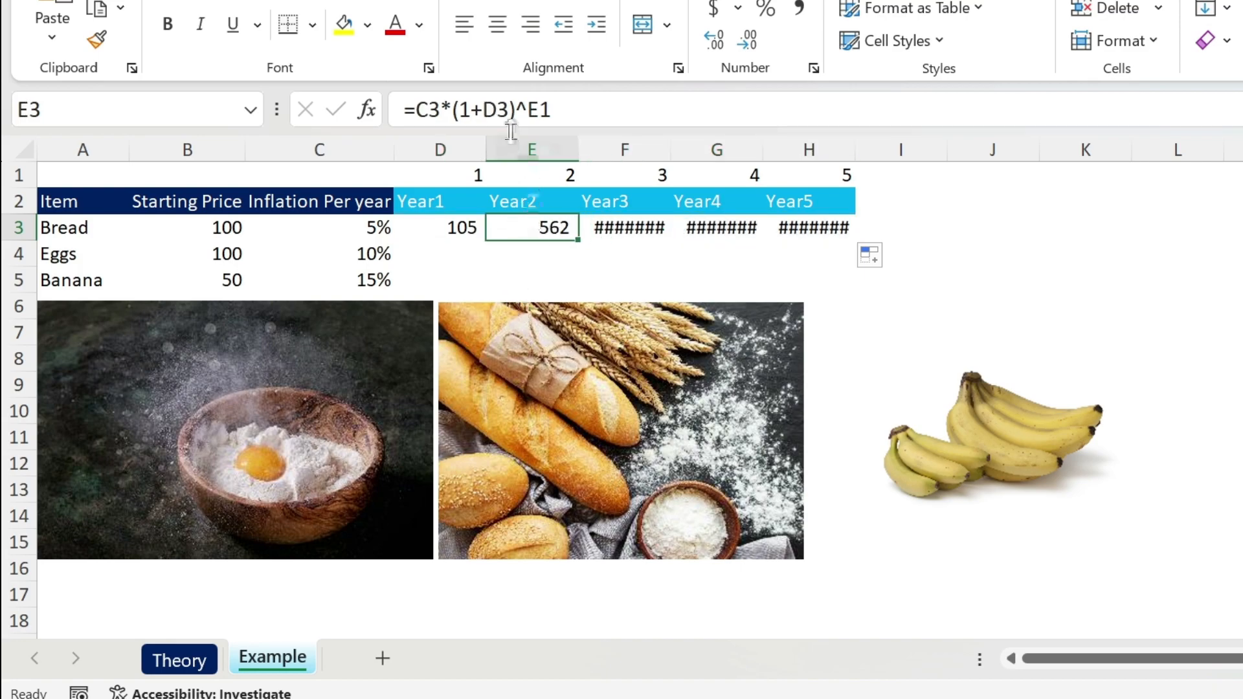
{"action": "left_click", "coordinate": [486, 111]}
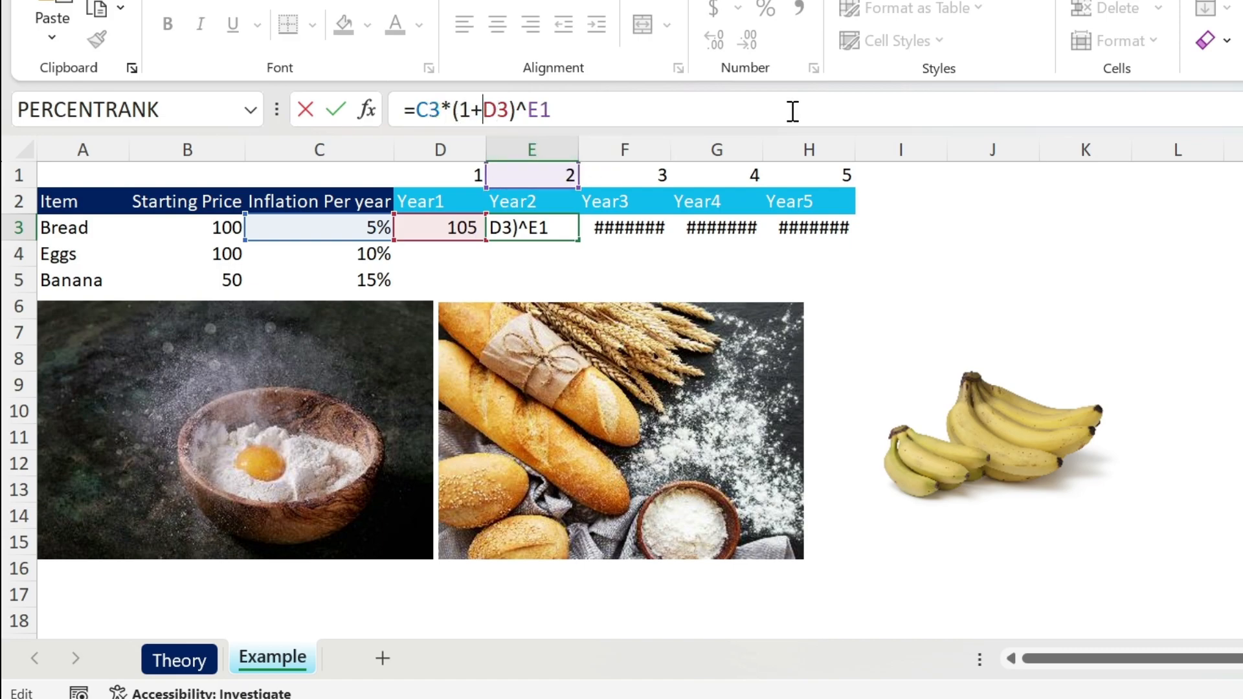
{"action": "key", "text": "Return"}
- Make the starting price and inflation references in the D3 formula absolute, giving =$B$3*(1+$C$3)^D1
{"action": "key", "text": "Up"}
{"action": "key", "text": "Left"}
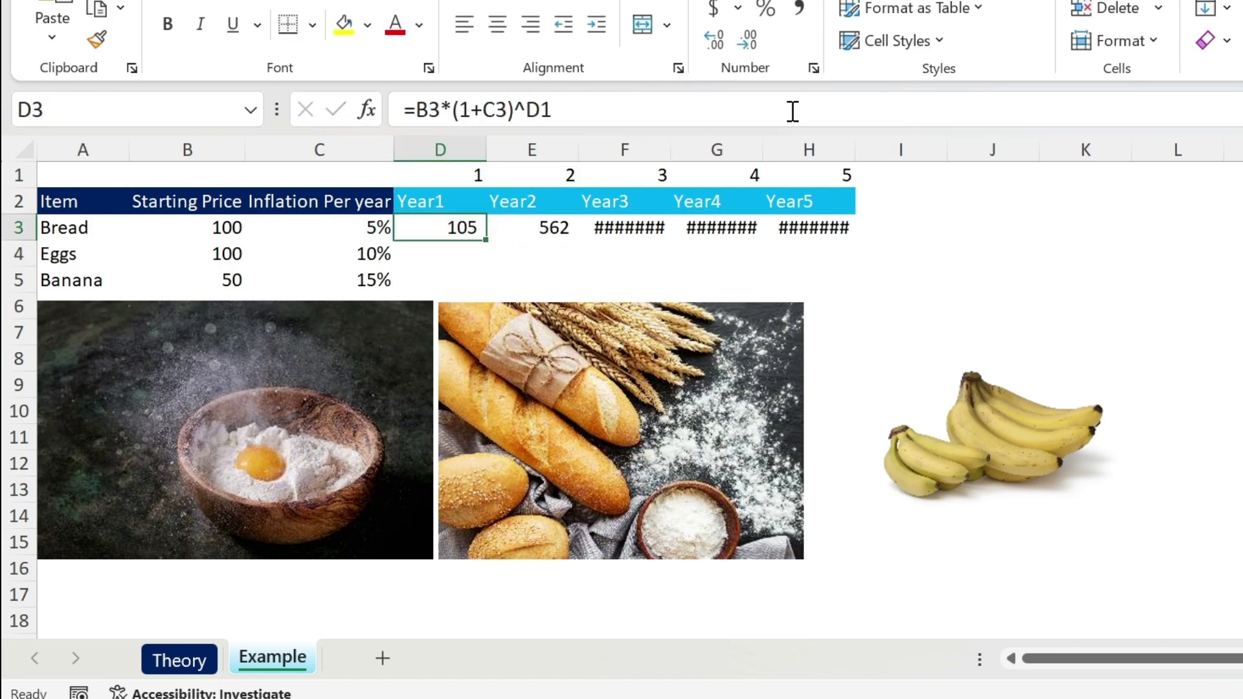
{"action": "double_click", "coordinate": [421, 109]}
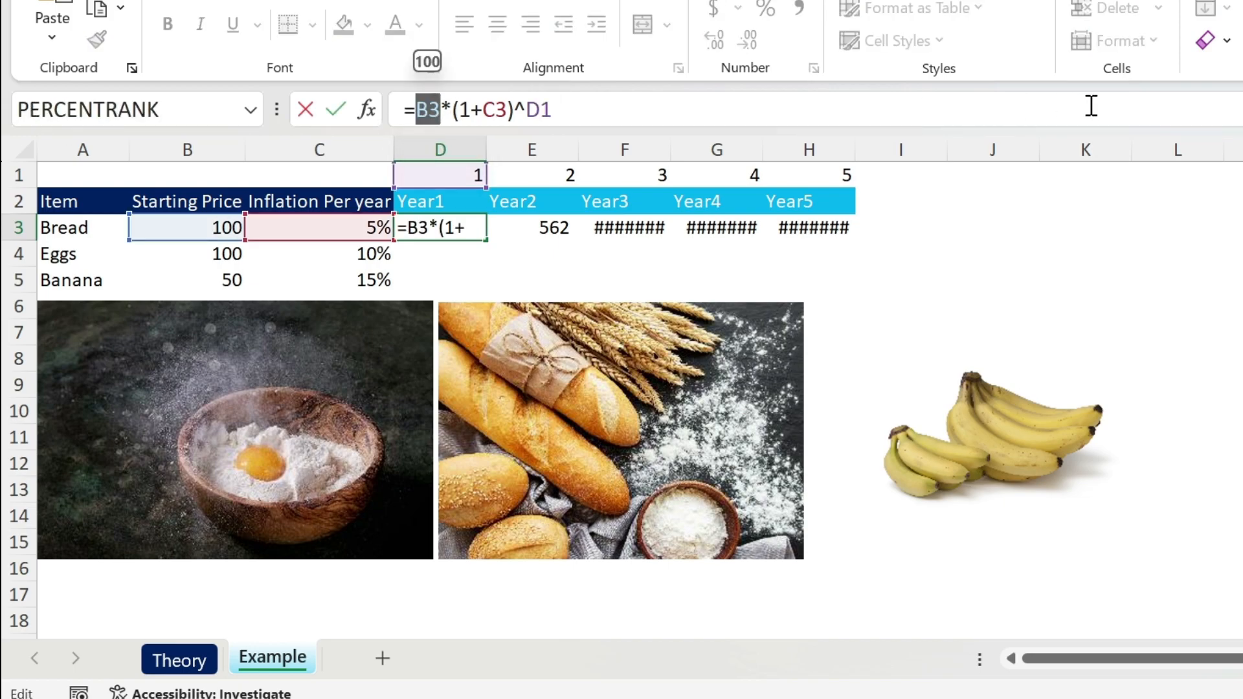
{"action": "key", "text": "F4"}
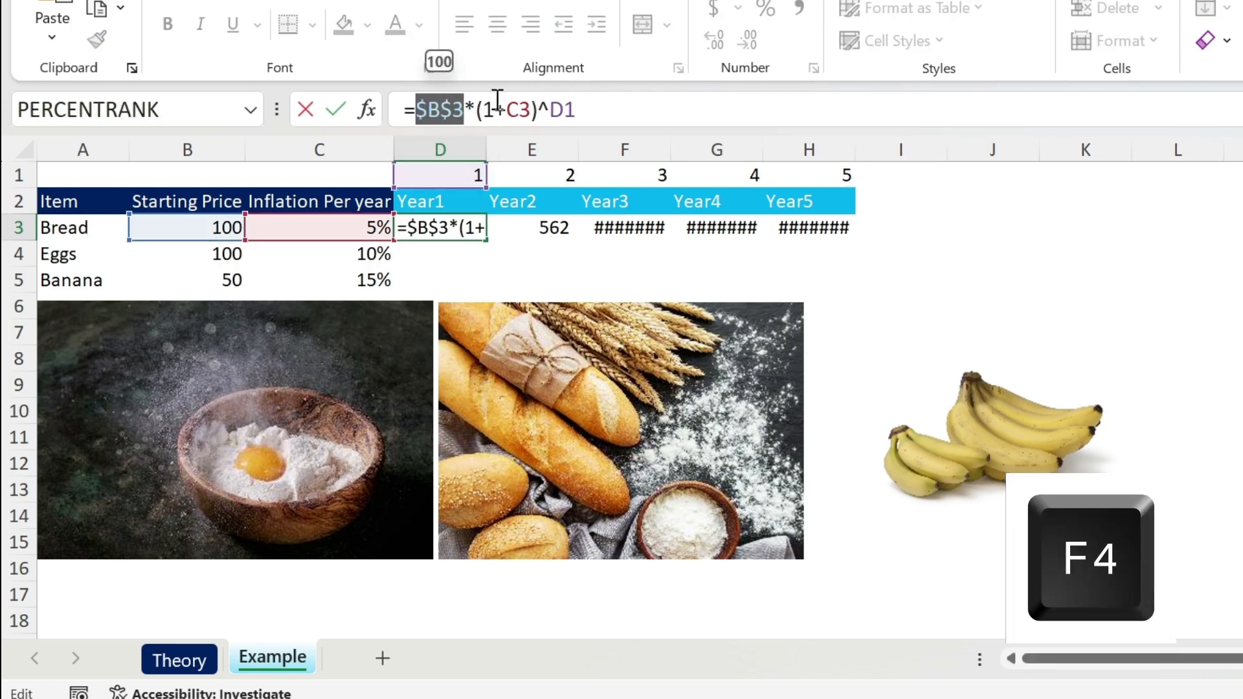
{"action": "double_click", "coordinate": [518, 109]}
{"action": "key", "text": "F4"}
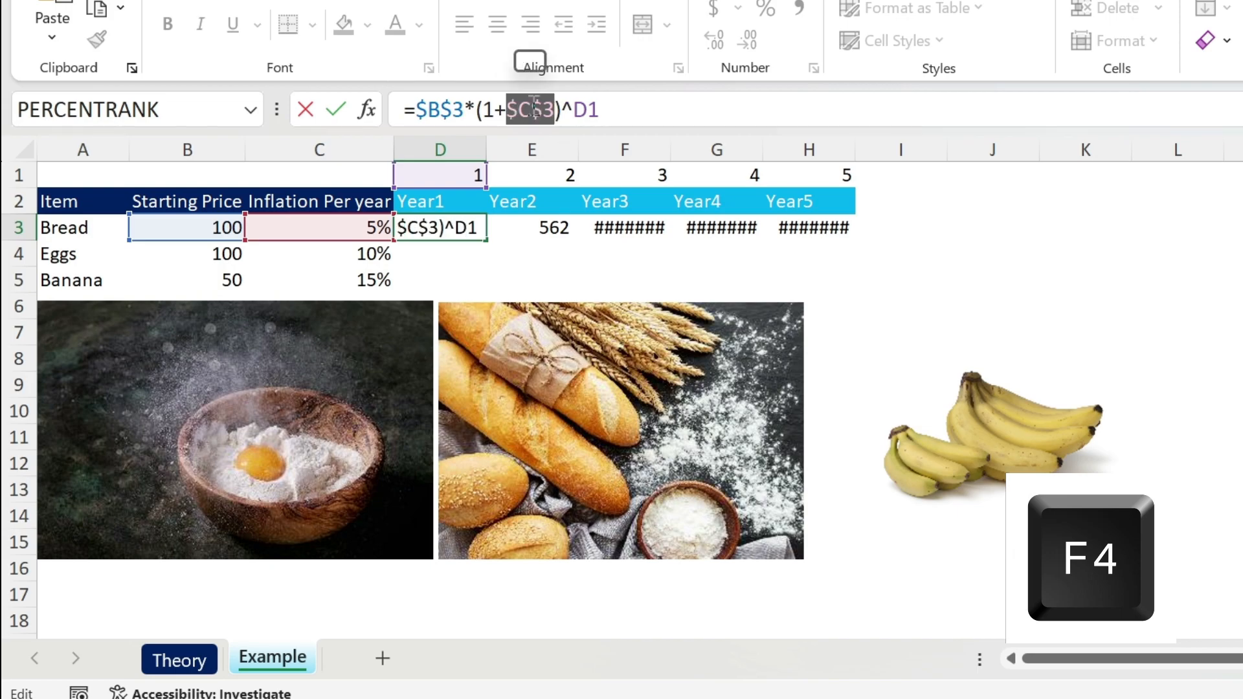
{"action": "key", "text": "Return"}
- Copy the D3 formula across to H3 and down into the Eggs row, and inspect the references in D4
{"action": "left_click", "coordinate": [470, 230]}
{"action": "left_click_drag", "start_coordinate": [492, 239], "coordinate": [842, 230]}
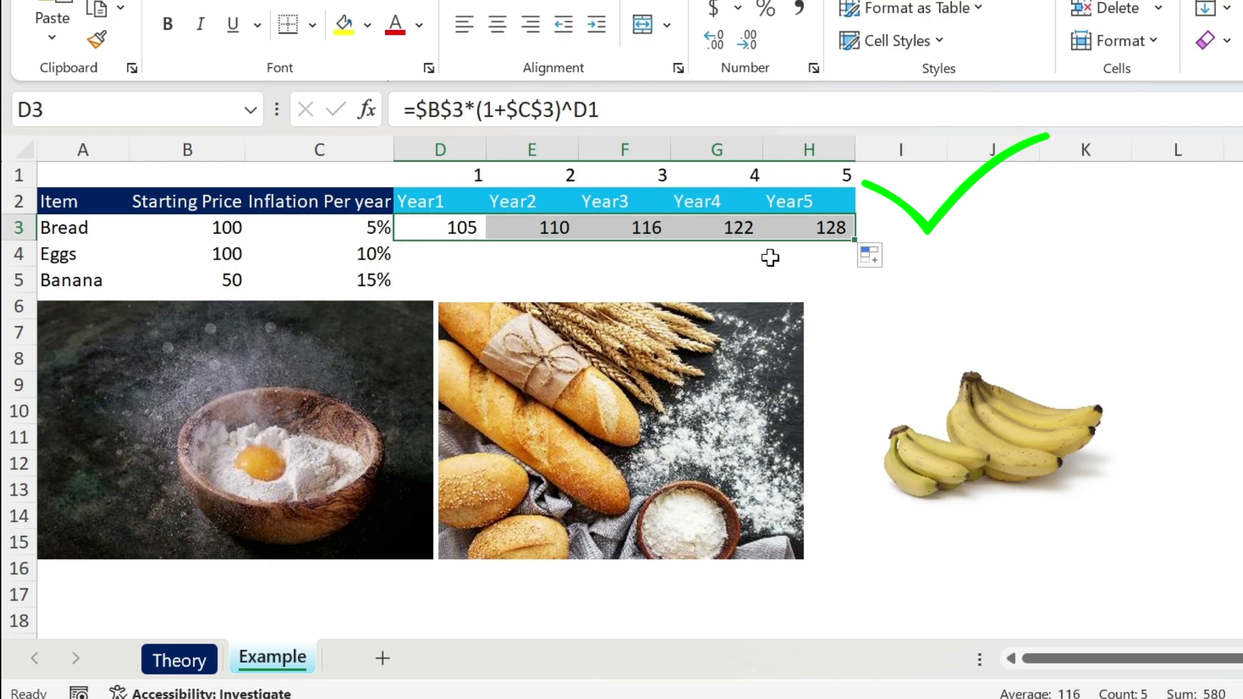
{"action": "mouse_move", "coordinate": [854, 240]}
{"action": "left_mouse_down"}
{"action": "mouse_move", "coordinate": [868, 259]}
{"action": "mouse_move", "coordinate": [856, 262]}
{"action": "left_mouse_up"}
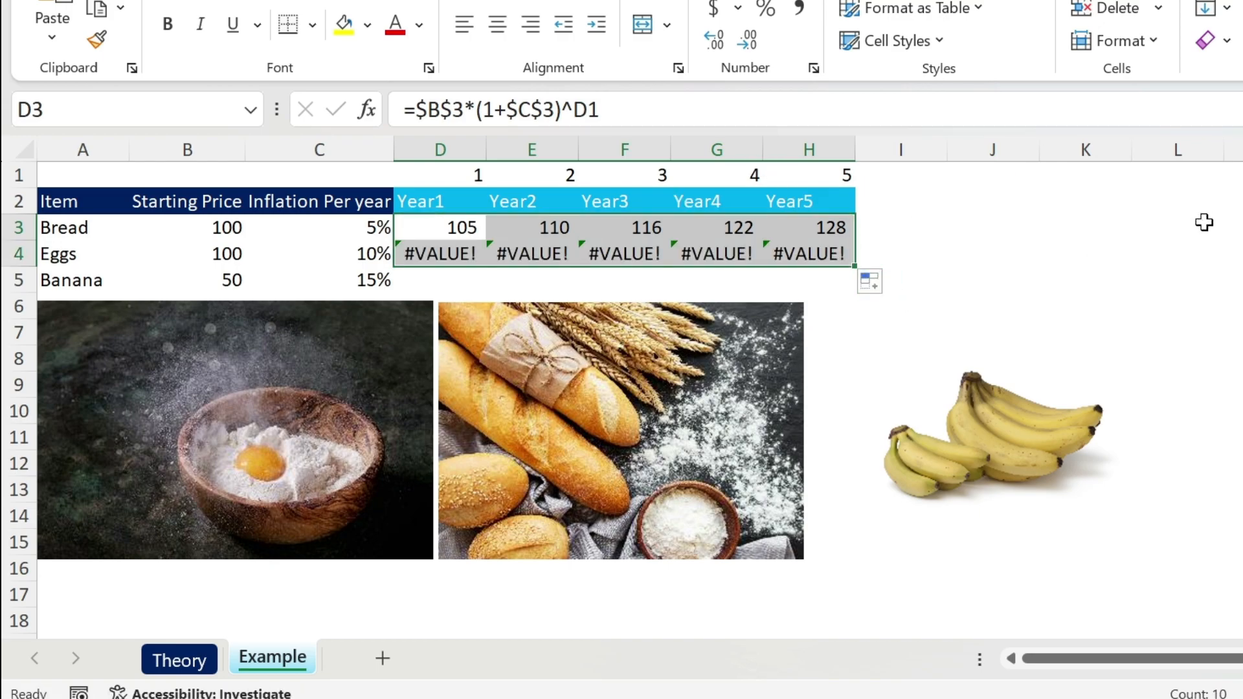
{"action": "left_click", "coordinate": [429, 250]}
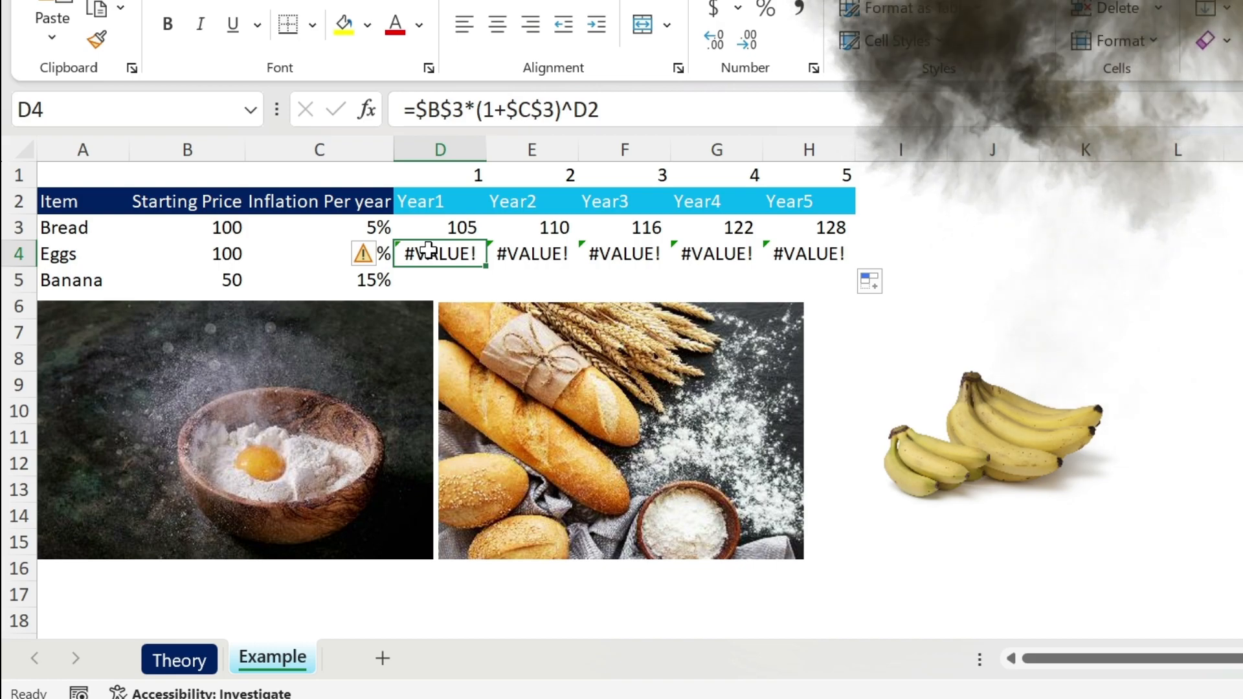
{"action": "left_click", "coordinate": [538, 109]}
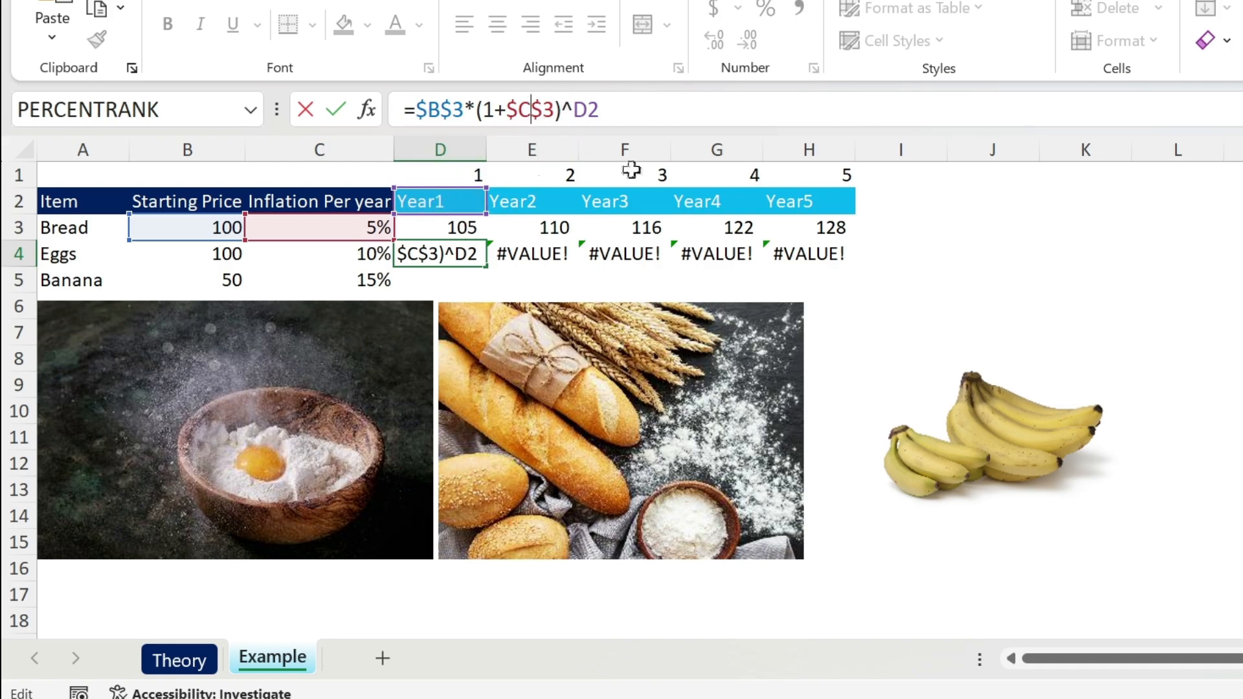
{"action": "key", "text": "Return"}
- Change the D3 formula to mixed references that lock the price and inflation columns and the year row, =$B3*(1+$C3)^D$1
{"action": "key", "text": "Up"}
{"action": "key", "text": "Up"}
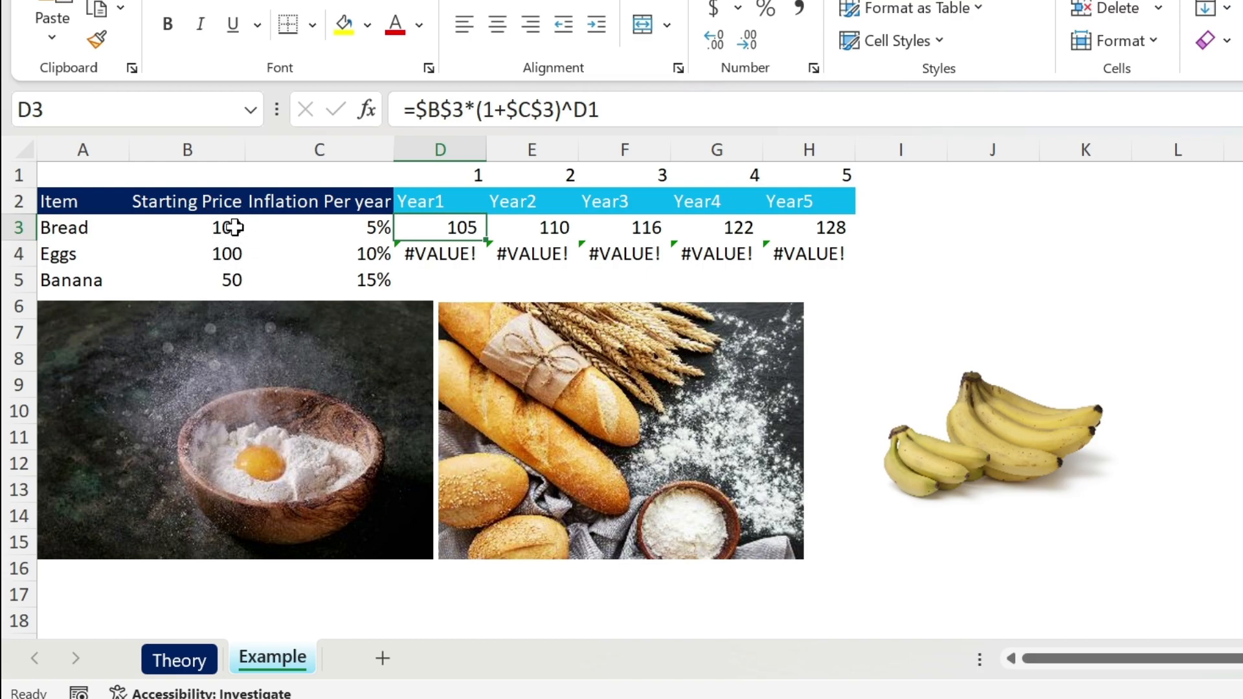
{"action": "left_click_drag", "start_coordinate": [452, 108], "coordinate": [441, 109]}
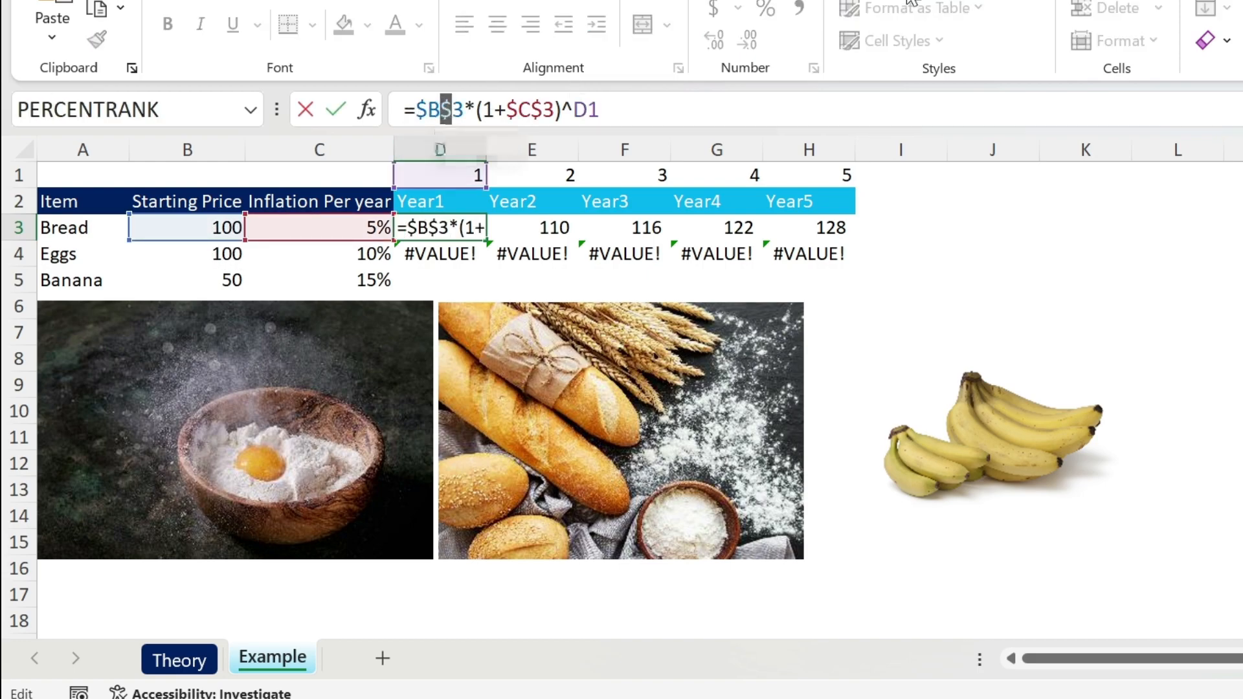
{"action": "key", "text": "BackSpace"}
{"action": "left_click", "coordinate": [536, 110]}
{"action": "key", "text": "BackSpace"}
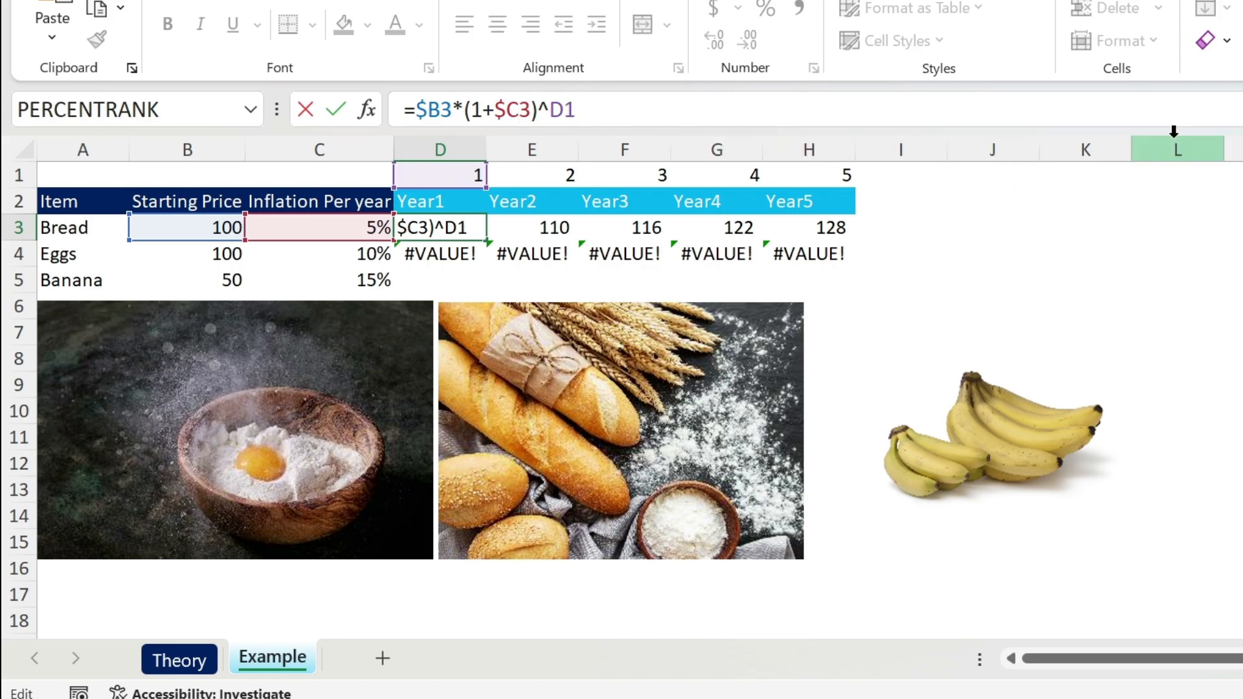
{"action": "type", "text": "$"}
{"action": "key", "text": "Return"}
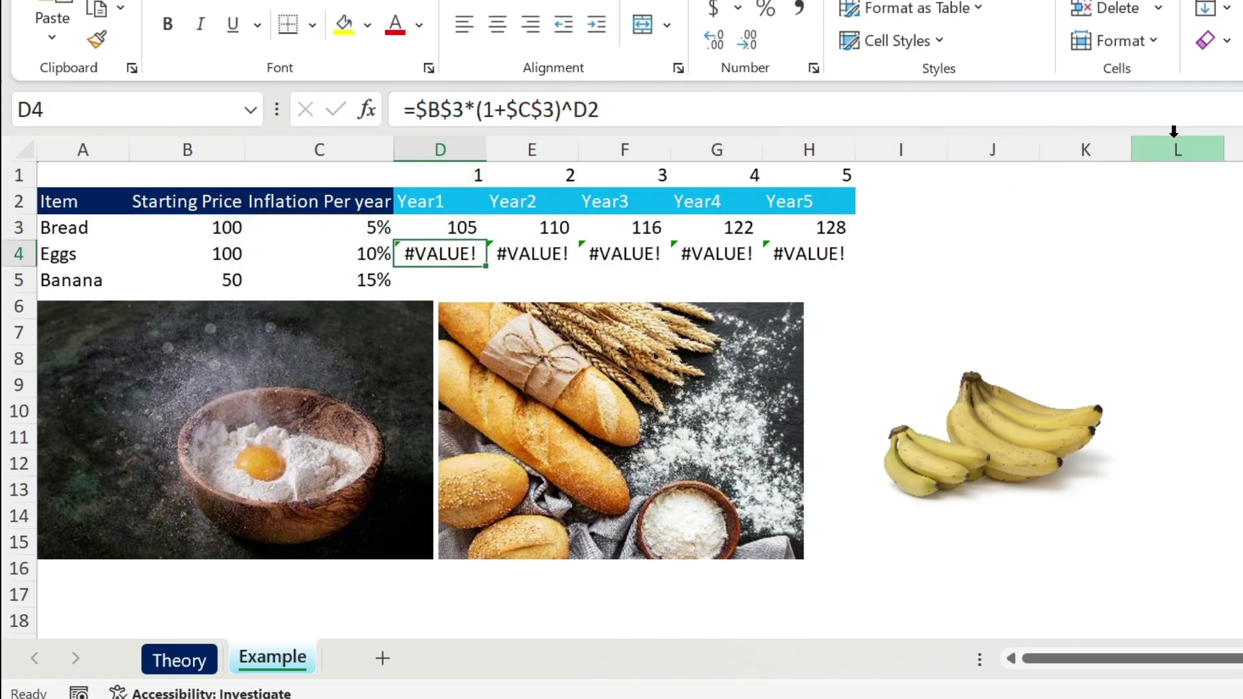
- Fill the mixed-reference formula from D3 through the whole D3:H5 range and check the references in E4
{"action": "left_click", "coordinate": [454, 227]}
{"action": "left_click_drag", "start_coordinate": [485, 242], "coordinate": [859, 293]}
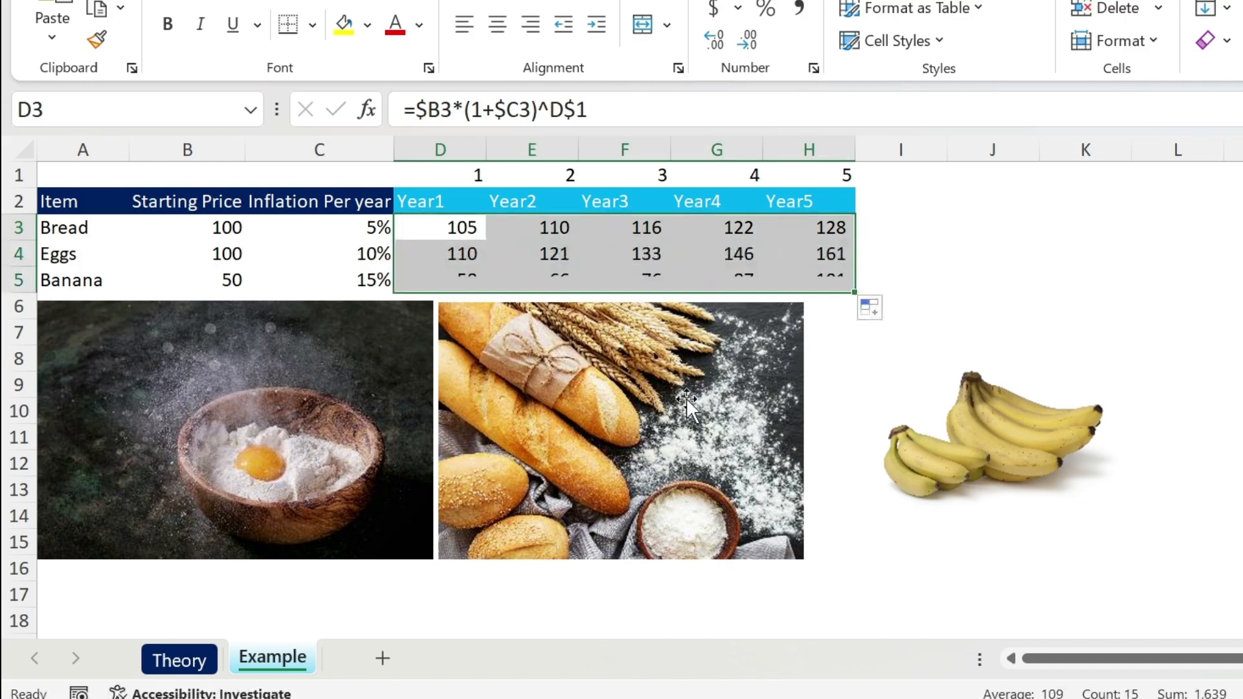
{"action": "left_click", "coordinate": [535, 253]}
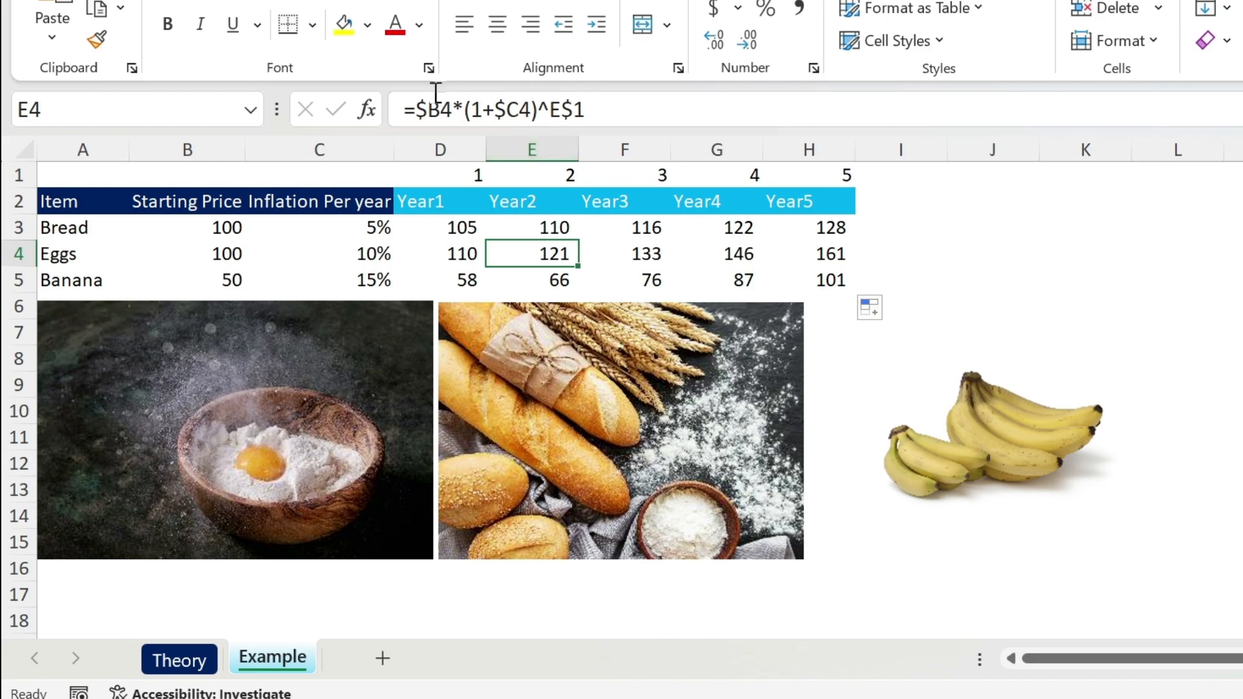
{"action": "left_click", "coordinate": [430, 112]}
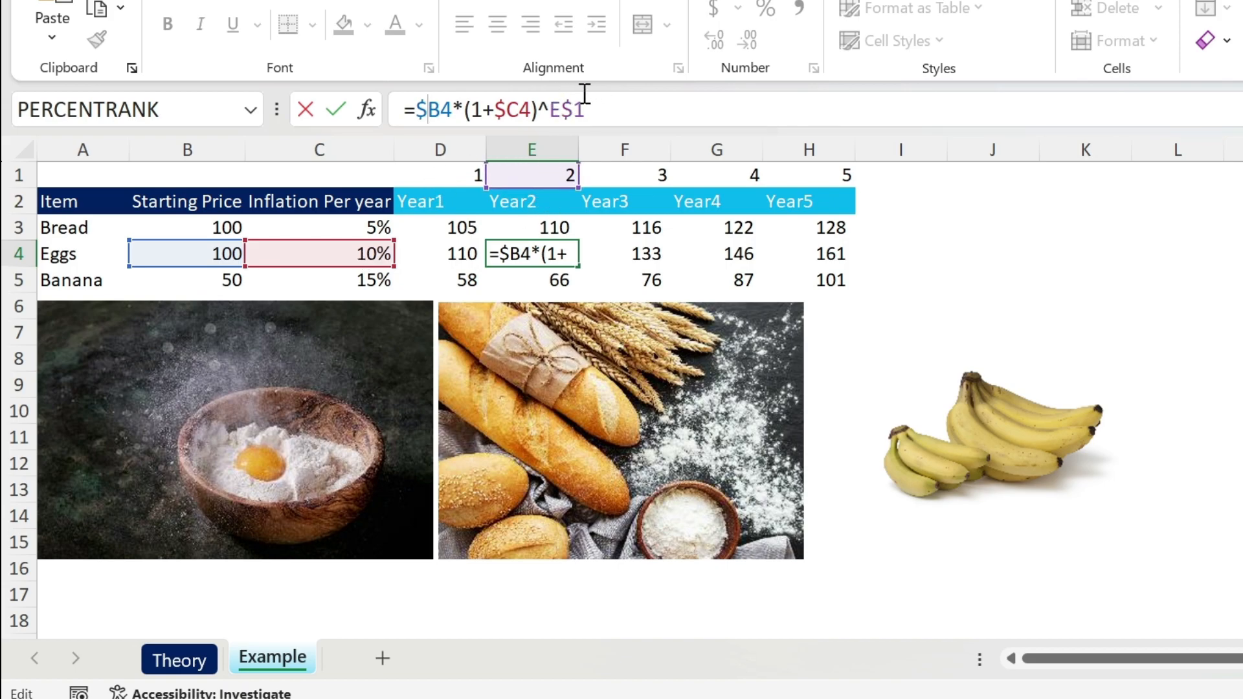
{"action": "key", "text": "Return"}
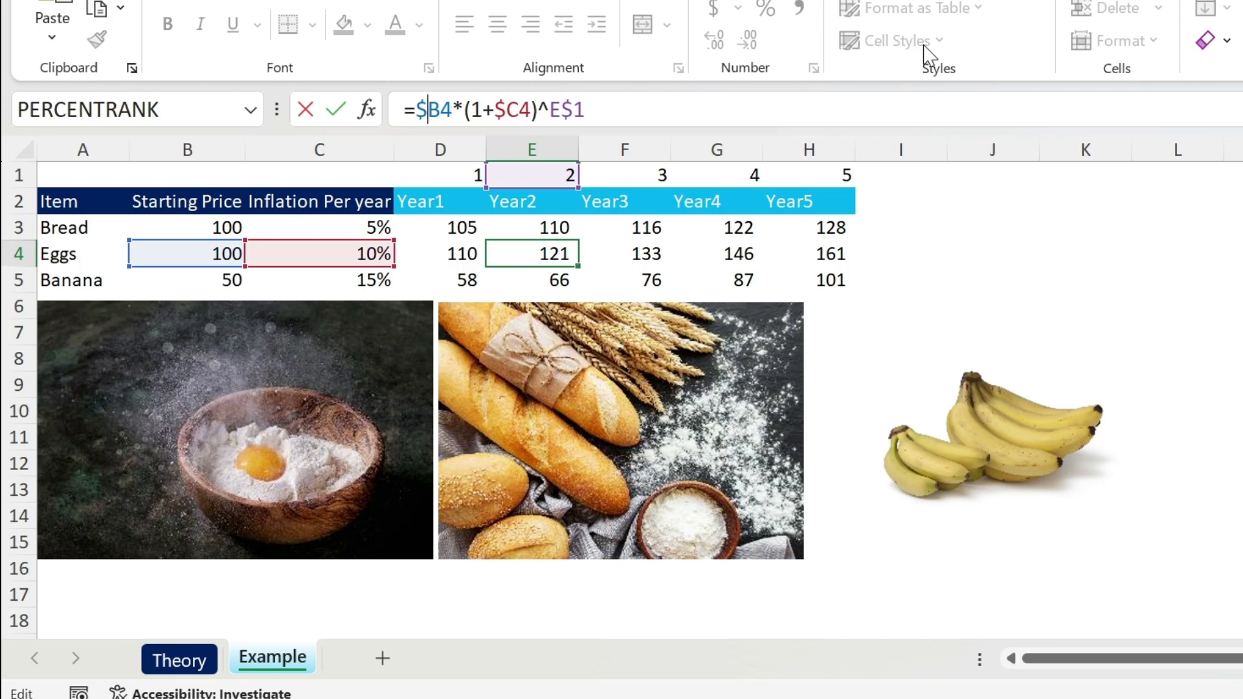